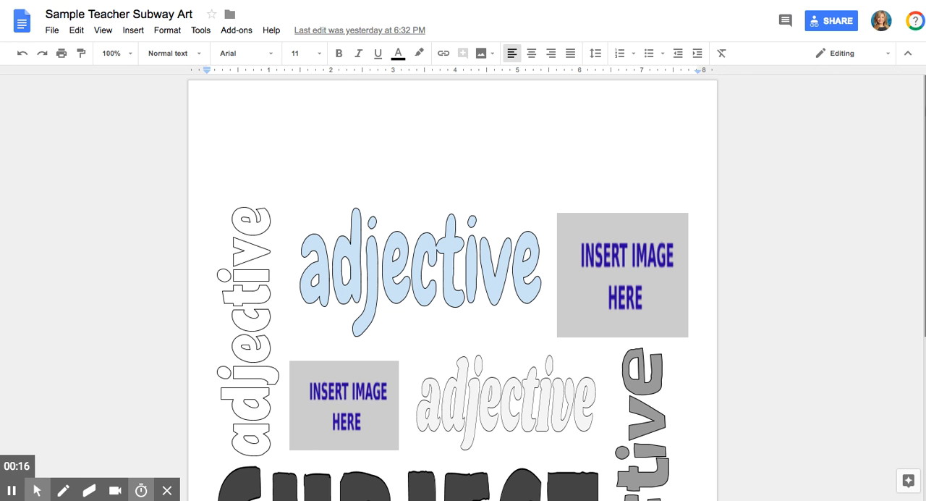
# Look over the sample subway art page, examining its adjective and SUBJECT word art pieces and image placeholders
pyautogui.scroll(-5, 918, 107)
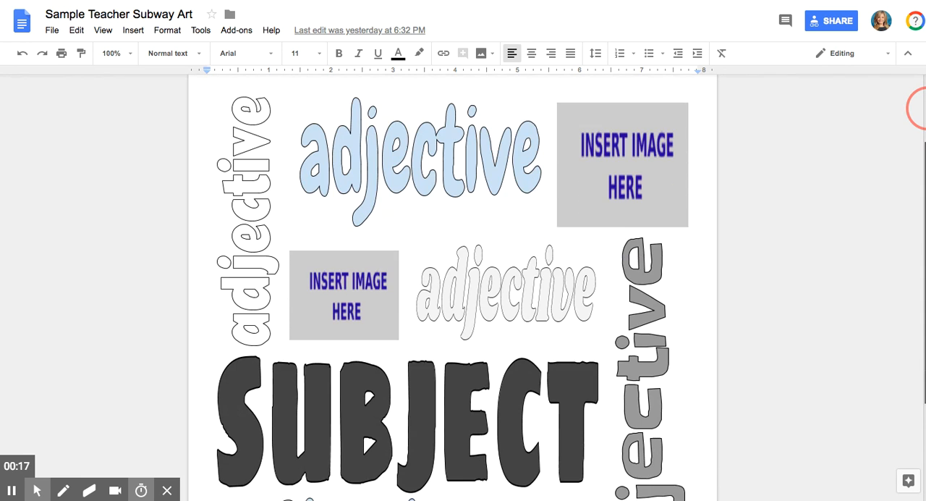
pyautogui.scroll(-5, 917, 107)
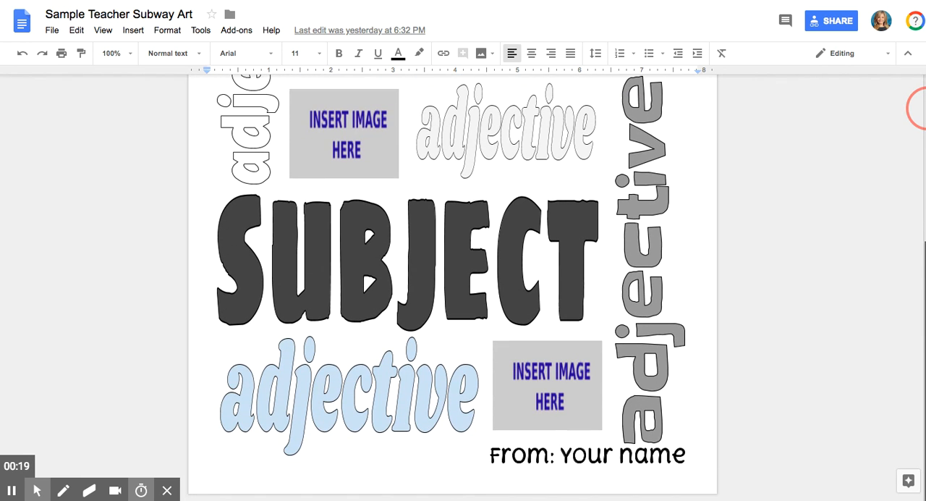
pyautogui.click(481, 252)
pyautogui.click(529, 150)
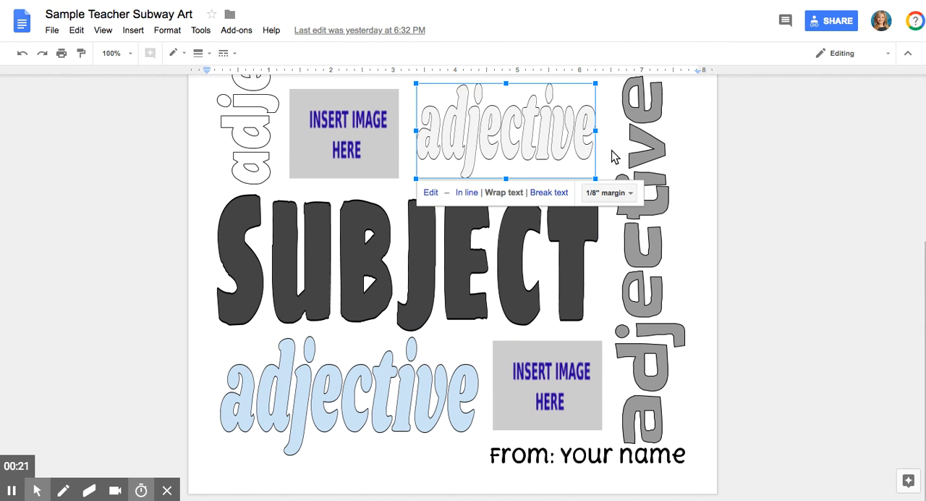
pyautogui.click(626, 152)
pyautogui.click(240, 140)
pyautogui.scroll(7, 240, 141)
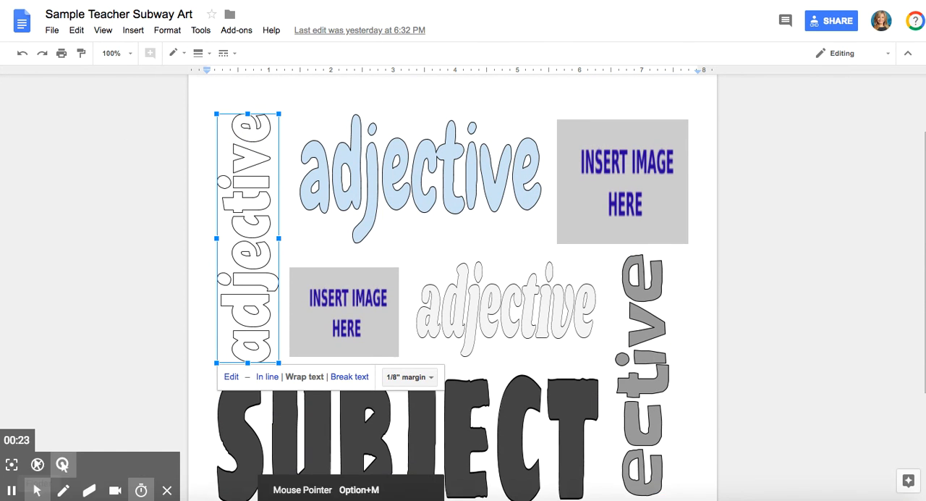
pyautogui.moveTo(42, 497)
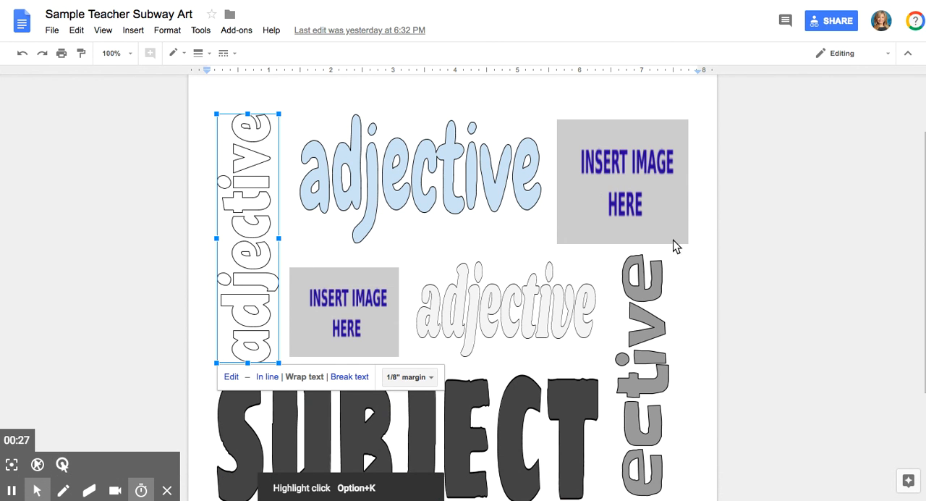
pyautogui.moveTo(924, 205); pyautogui.dragTo(925, 295)
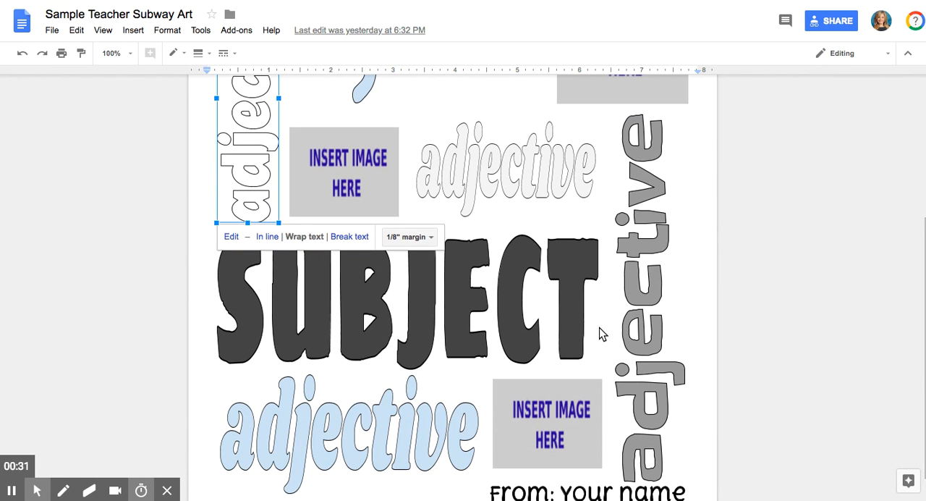
pyautogui.scroll(5, 431, 118)
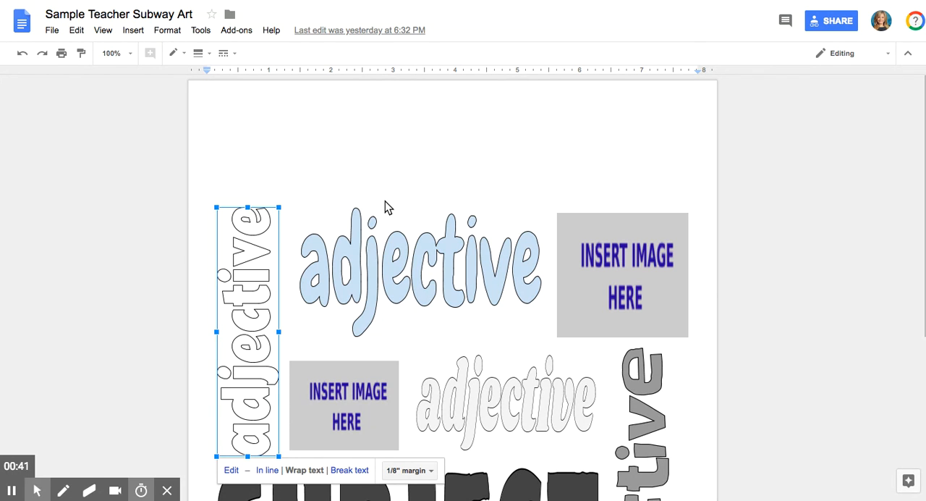
pyautogui.click(374, 248)
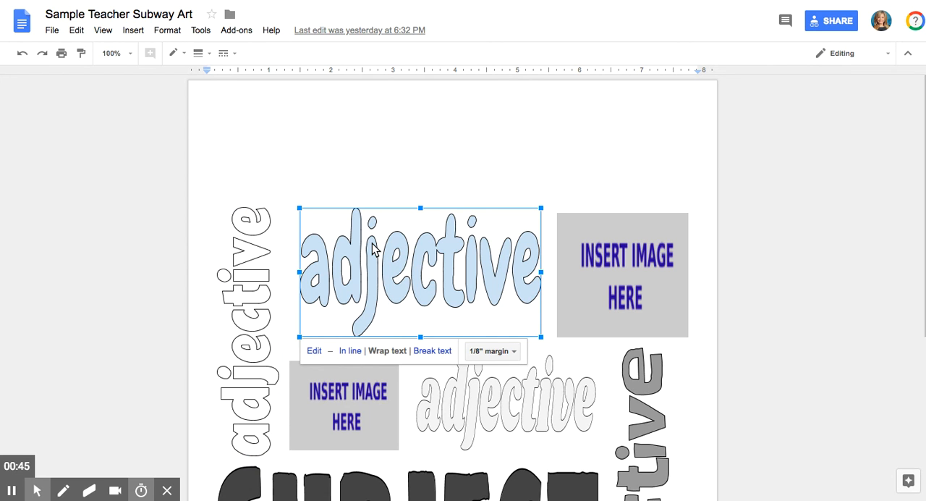
pyautogui.click(241, 251)
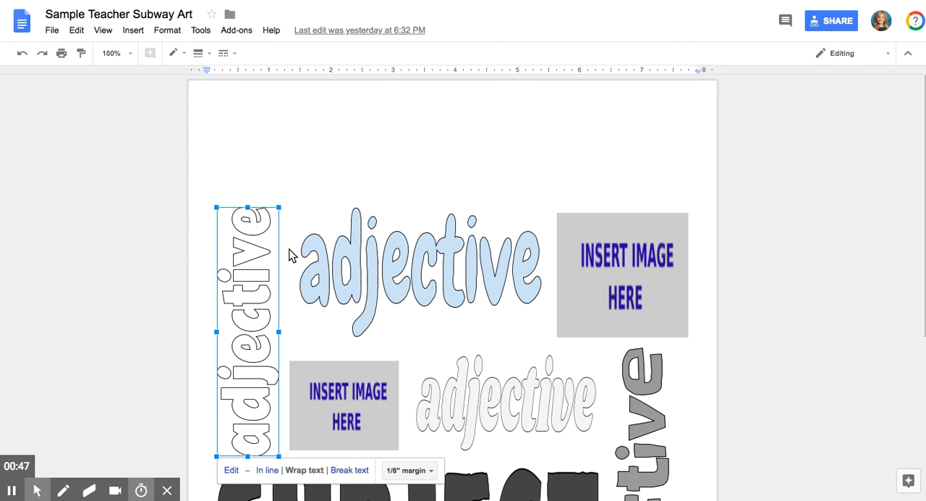
pyautogui.click(326, 265)
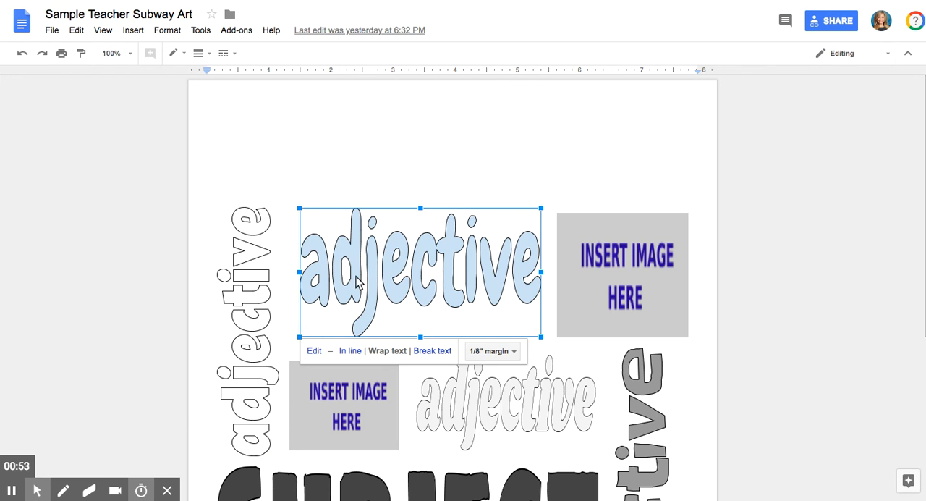
# Insert a new blank drawing at the empty line above the existing word art
pyautogui.click(234, 131)
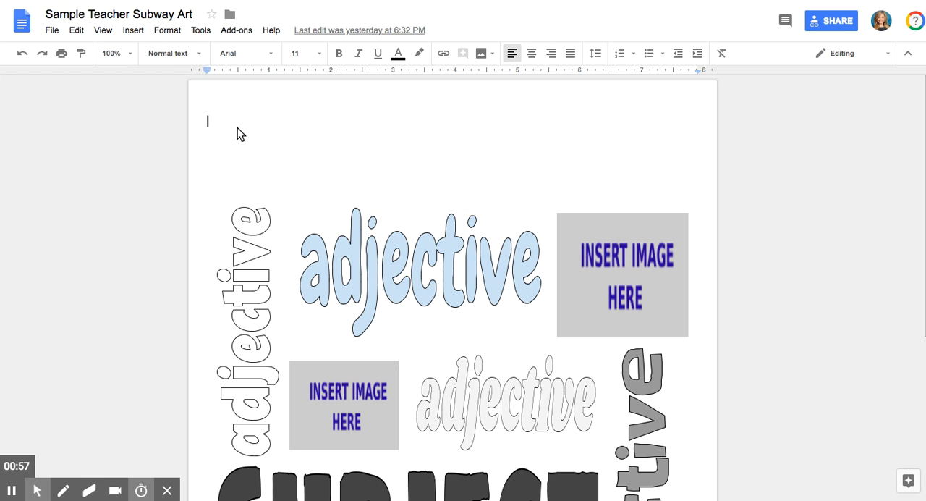
pyautogui.click(133, 30)
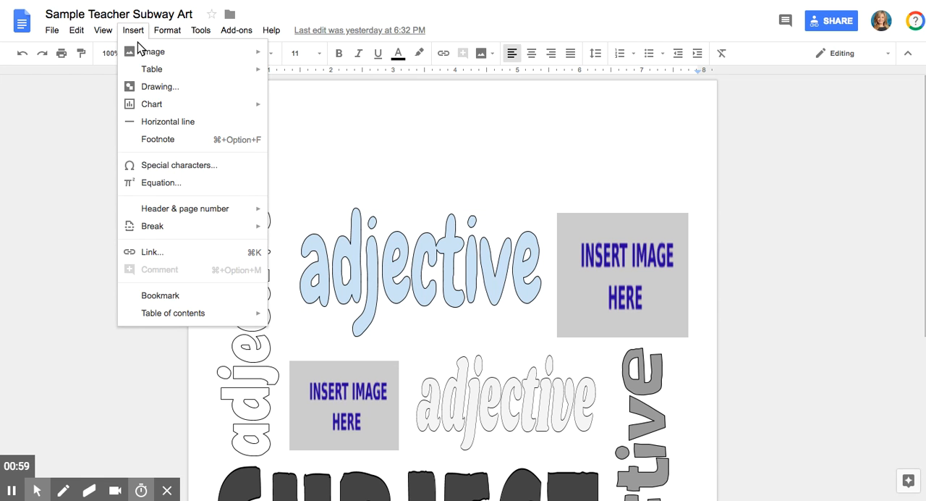
pyautogui.click(145, 89)
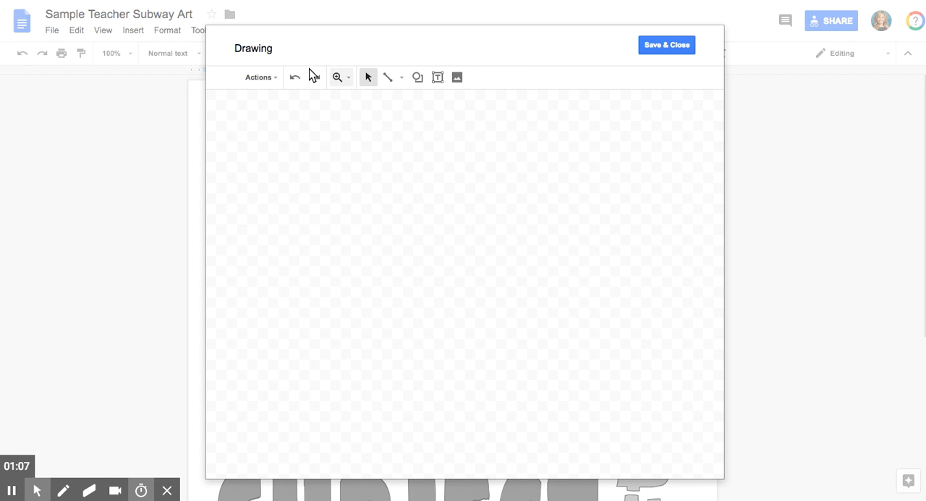
# Add word art to the drawing containing the teacher's title and last name on a single line
pyautogui.click(266, 77)
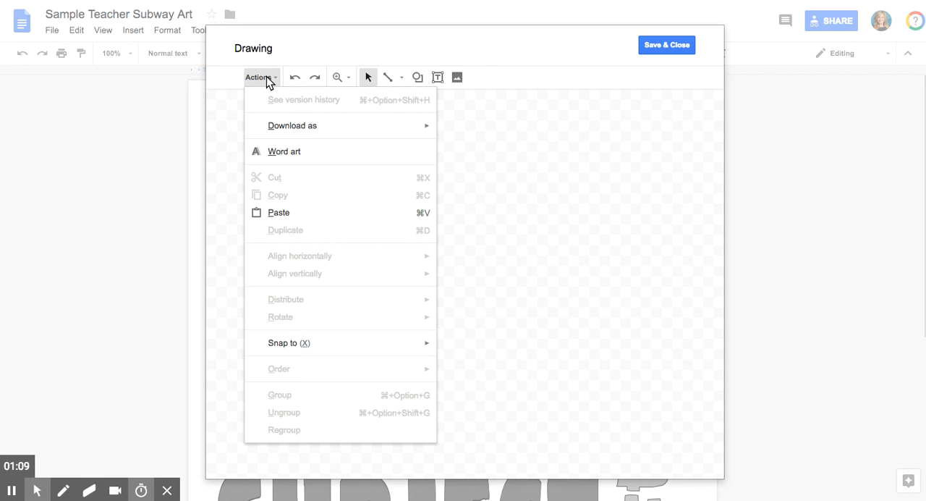
pyautogui.click(285, 151)
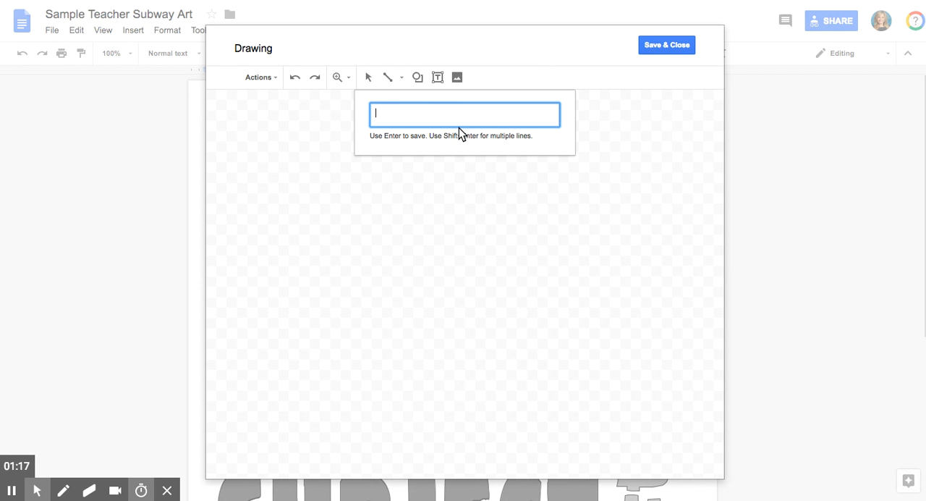
pyautogui.write('M')
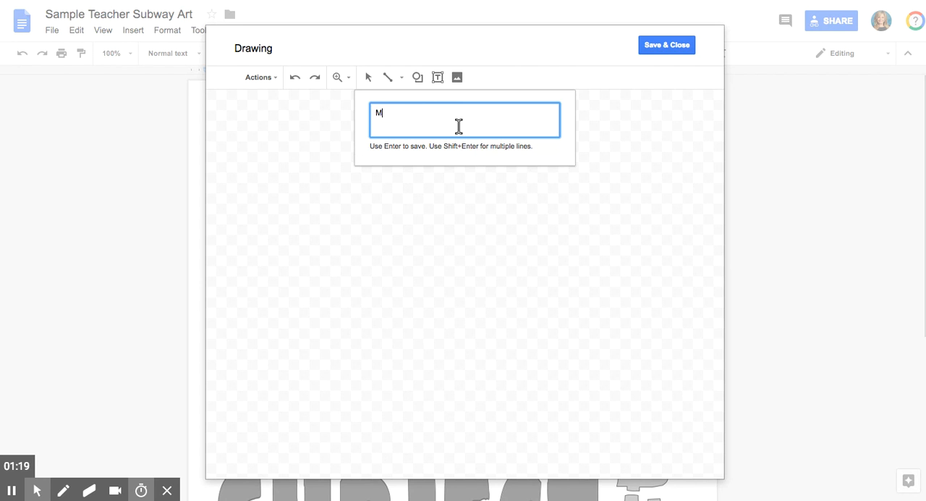
pyautogui.write('s. Anzalone')
pyautogui.moveTo(368, 147); pyautogui.dragTo(427, 148)
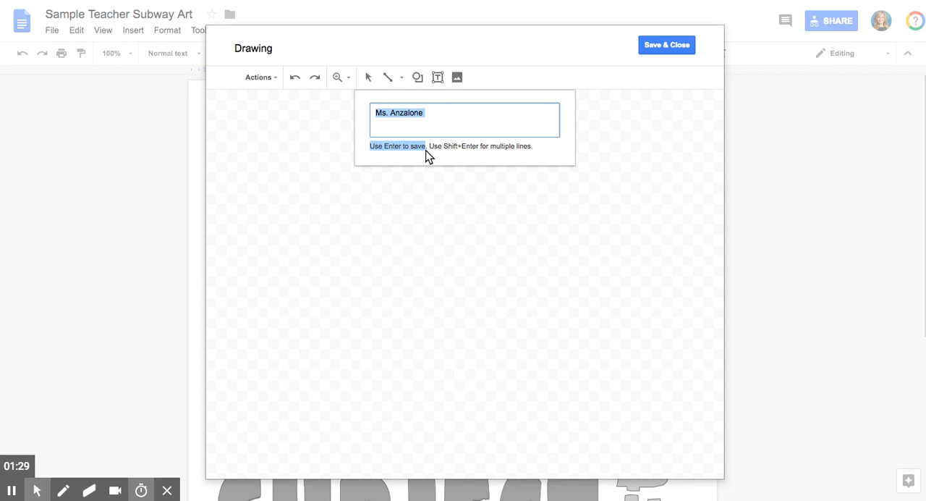
pyautogui.click(437, 111)
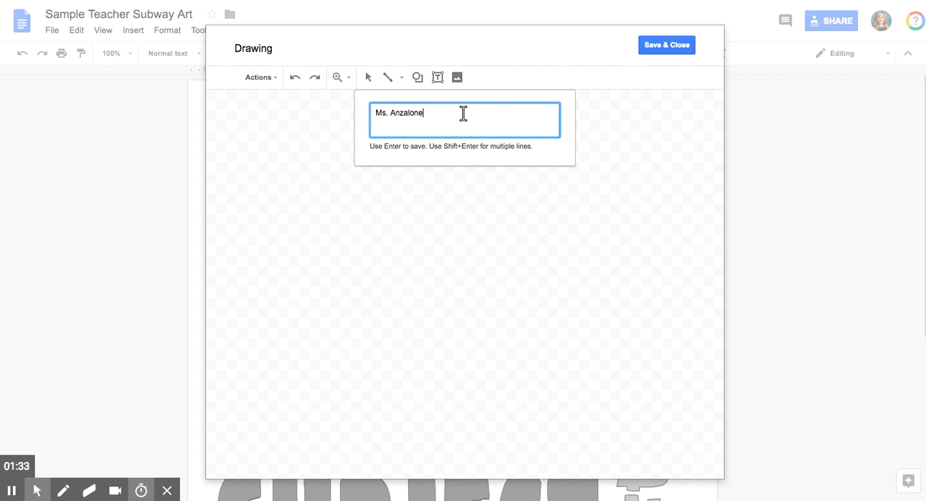
pyautogui.press('Return')
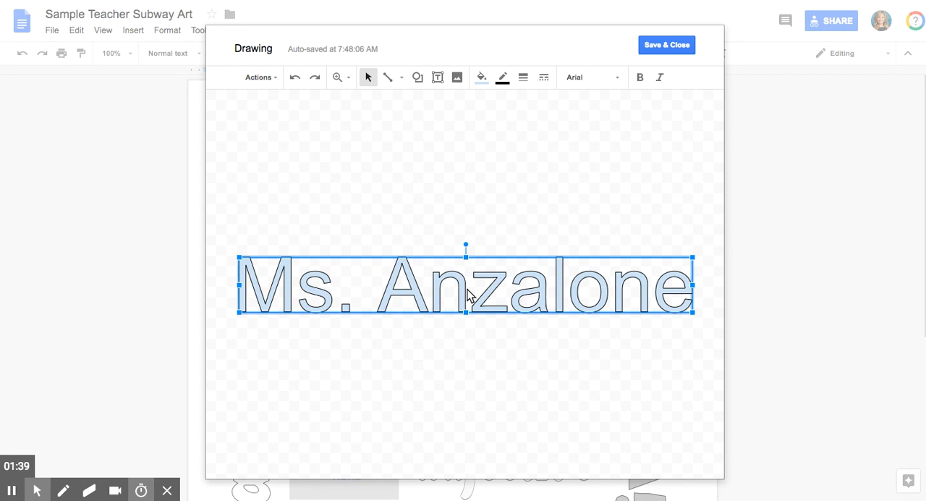
# Edit the name word art's text to add a second line reading "teacher"
pyautogui.doubleClick(413, 287)
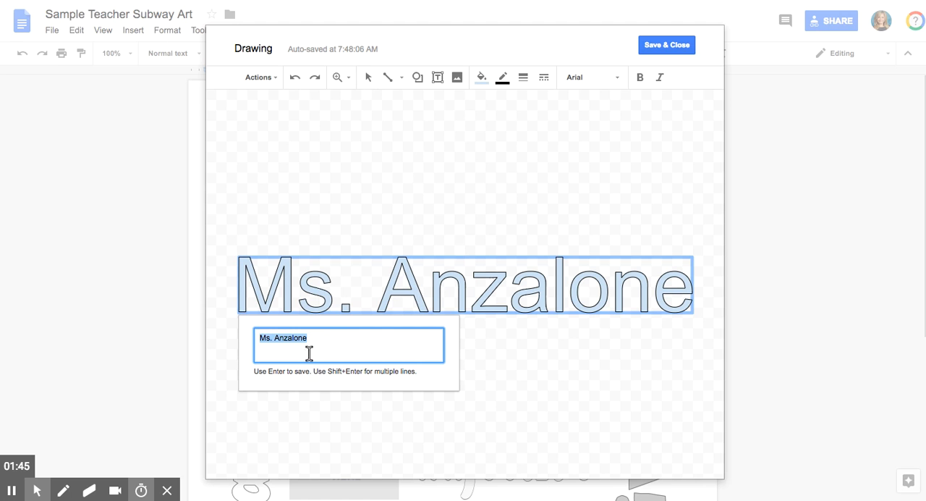
pyautogui.moveTo(314, 372); pyautogui.dragTo(352, 376)
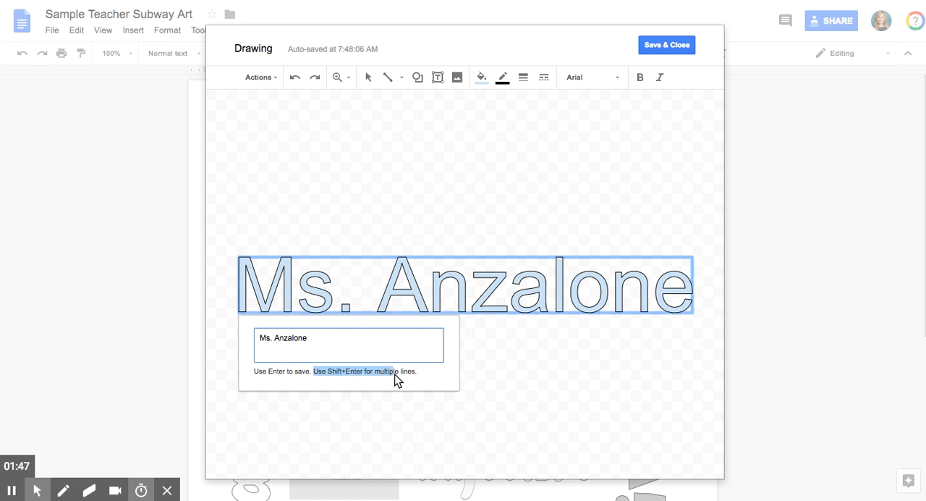
pyautogui.click(328, 339)
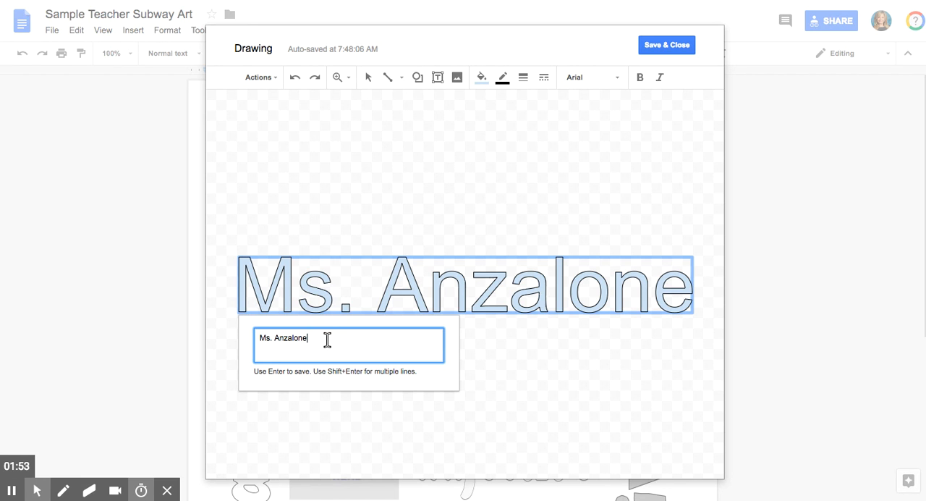
pyautogui.press('Return')
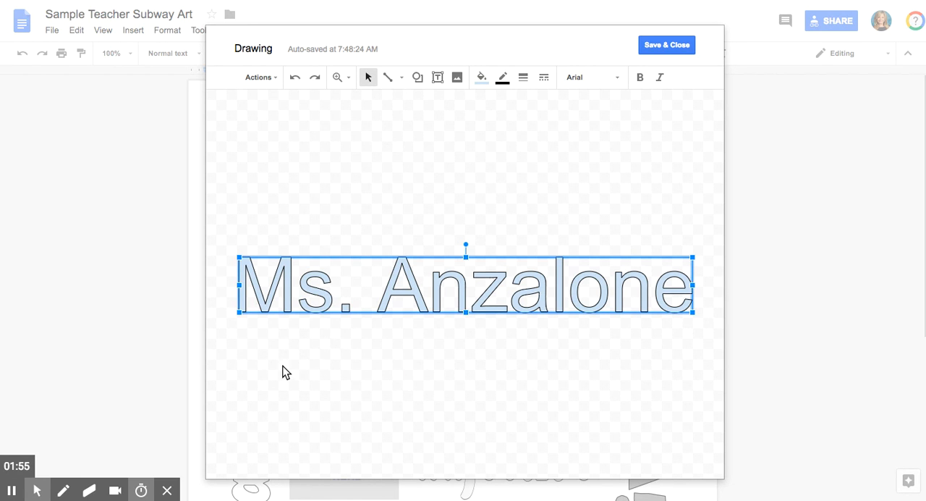
pyautogui.doubleClick(352, 298)
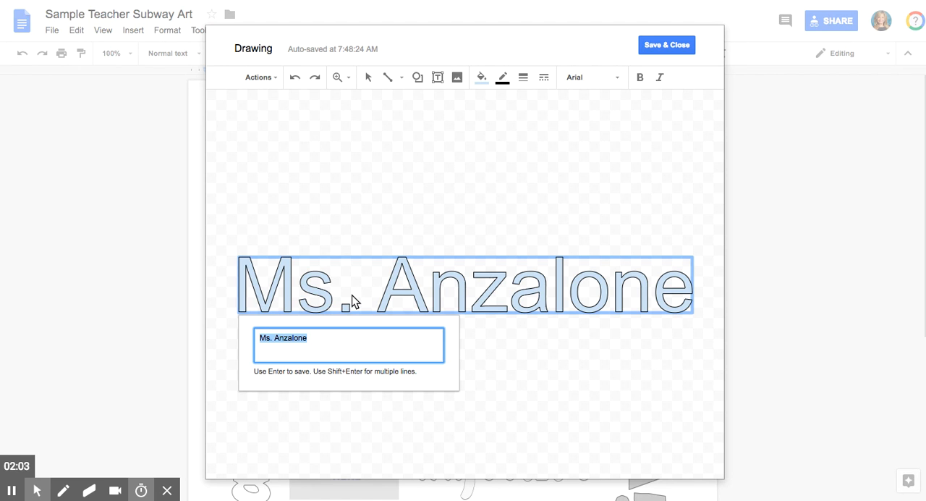
pyautogui.click(315, 335)
pyautogui.hotkey('shift', 'Return')
pyautogui.write('te')
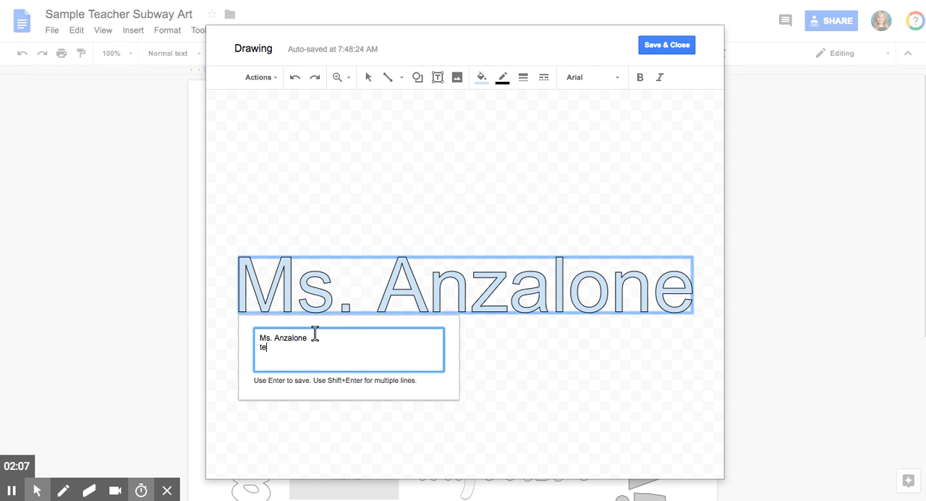
pyautogui.write('acher')
pyautogui.press('Return')
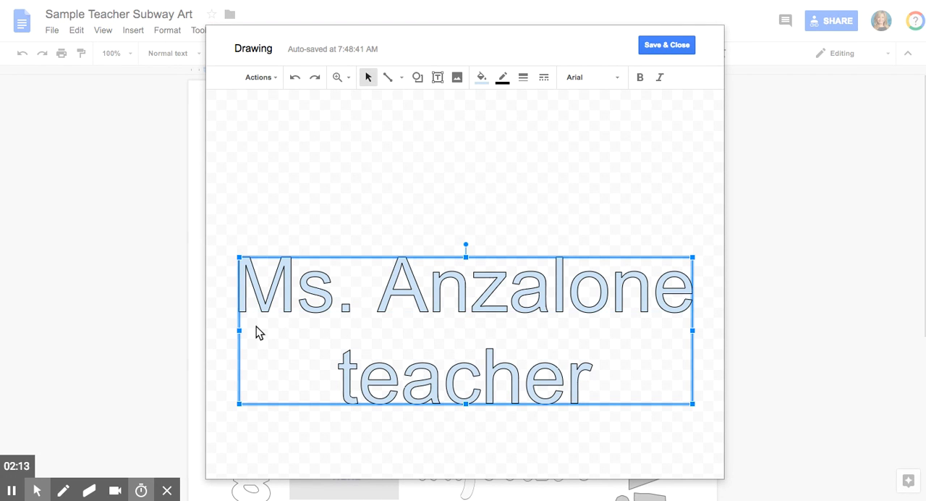
# Resize the two-line word art horizontally so that it is slightly narrower than its original width
pyautogui.moveTo(240, 332); pyautogui.dragTo(321, 331)
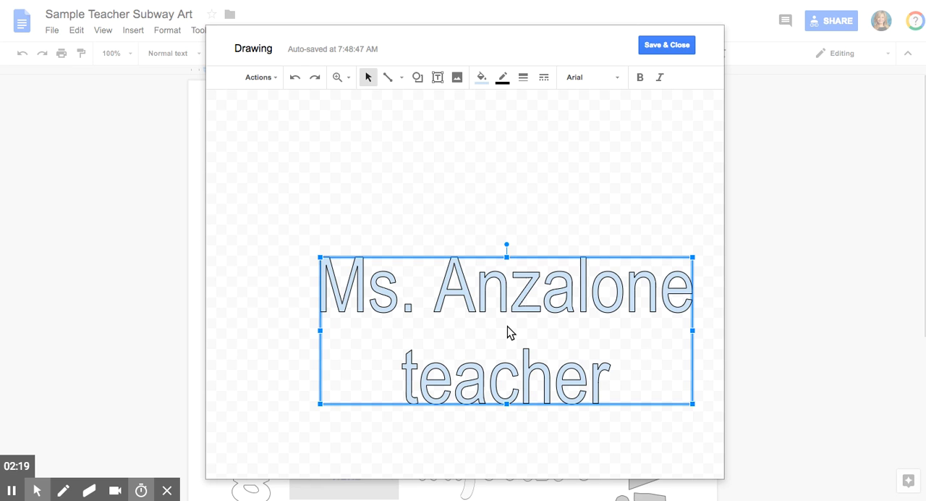
pyautogui.moveTo(320, 331); pyautogui.dragTo(265, 332)
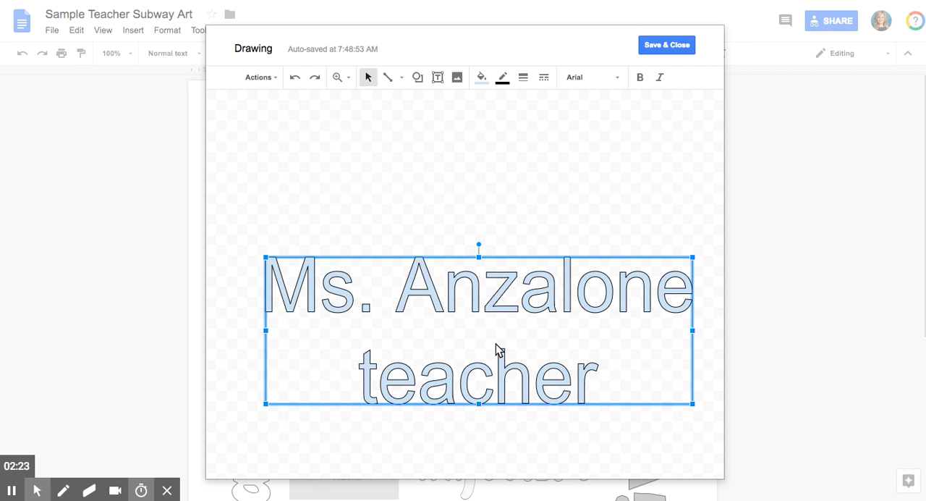
# Remove the second line "teacher" from the word art, keeping only the teacher's name
pyautogui.doubleClick(496, 351)
pyautogui.click(329, 435)
pyautogui.press('BackSpace')
pyautogui.press('BackSpace')
pyautogui.press('BackSpace')
pyautogui.press('BackSpace')
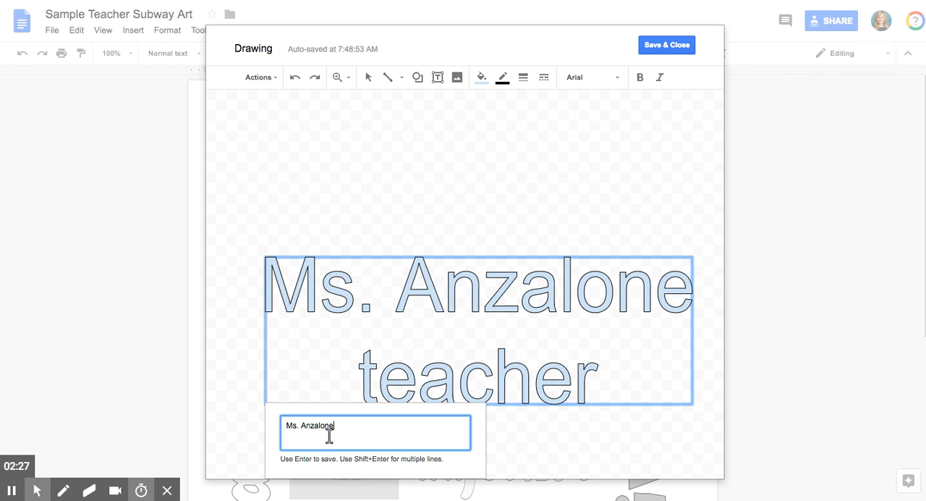
pyautogui.press('Return')
pyautogui.click(403, 376)
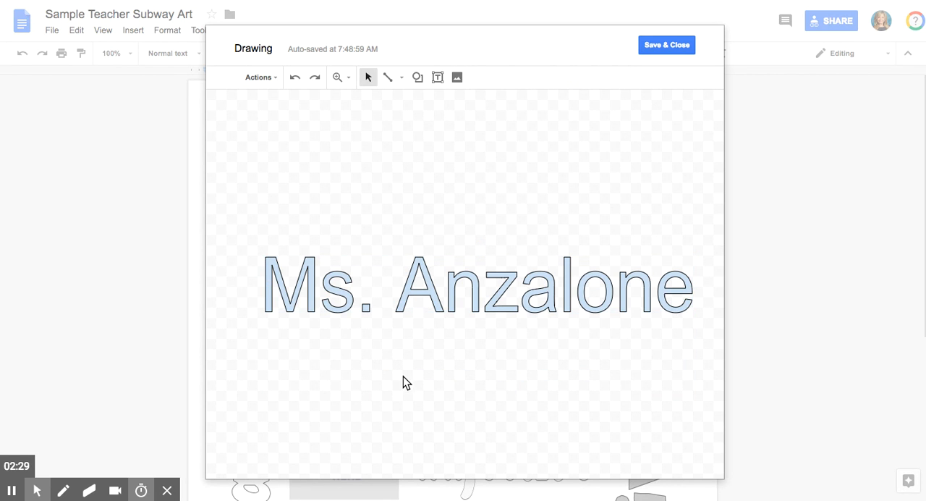
# Add a separate word art object reading "teacher" to the drawing
pyautogui.click(273, 78)
pyautogui.click(289, 152)
pyautogui.write('teacher')
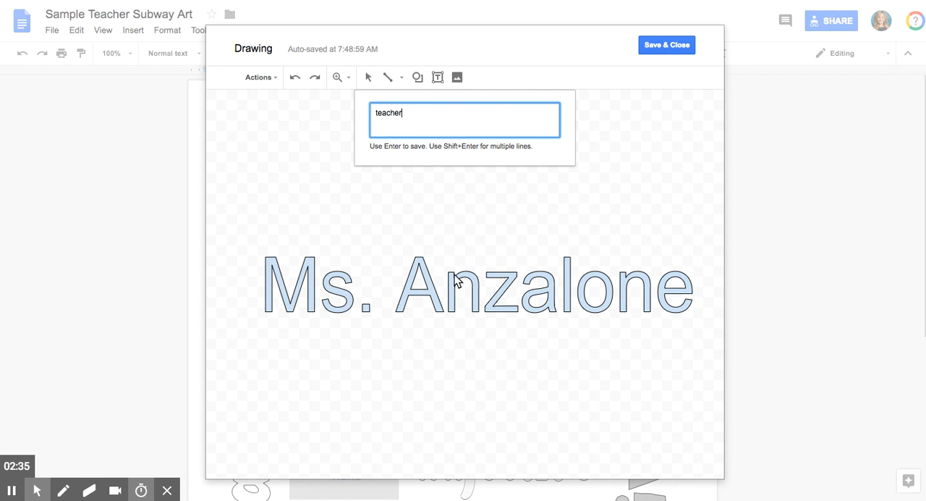
pyautogui.press('Return')
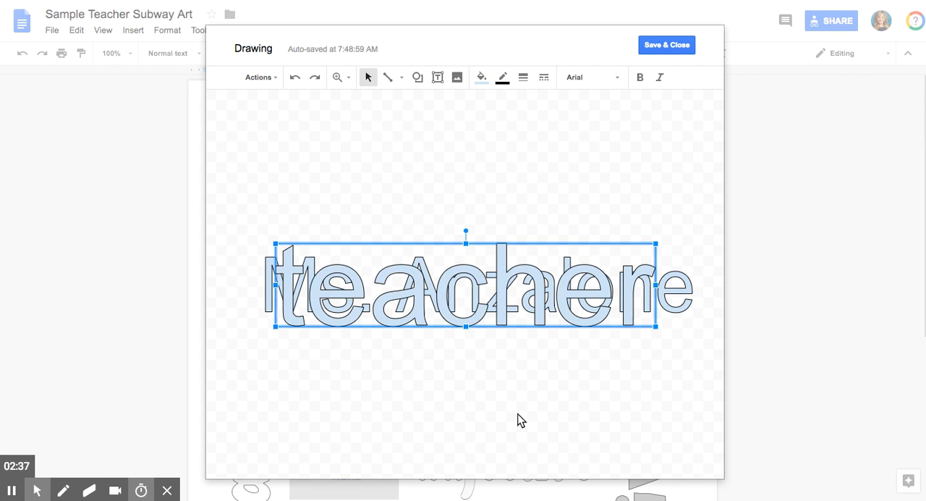
# Place the "teacher" word art directly beneath the name and stretch it to match the name's width
pyautogui.moveTo(475, 294); pyautogui.dragTo(464, 363)
pyautogui.moveTo(645, 402); pyautogui.dragTo(692, 361)
pyautogui.click(630, 391)
pyautogui.click(549, 349)
pyautogui.moveTo(479, 362); pyautogui.dragTo(481, 391)
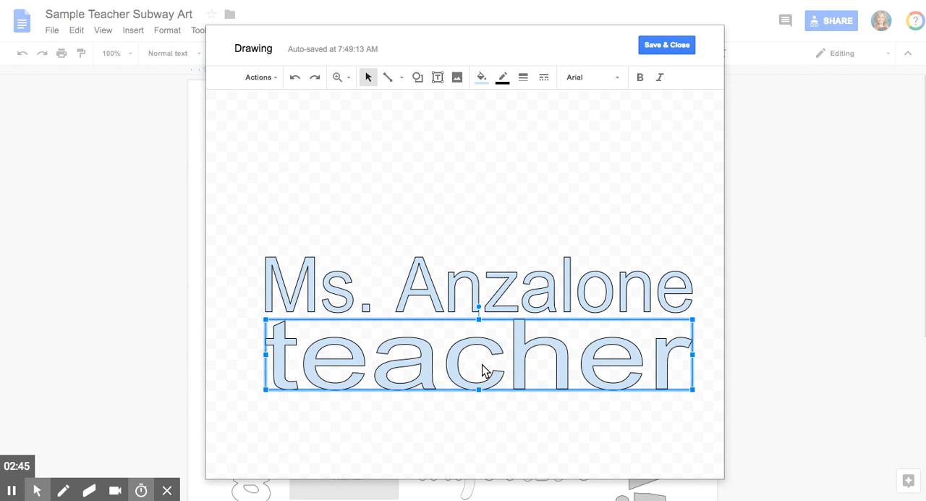
pyautogui.click(466, 209)
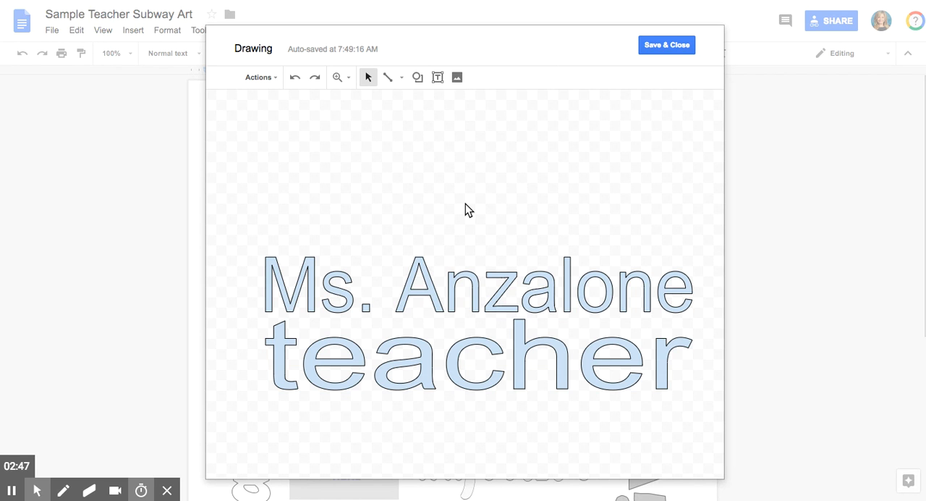
pyautogui.click(450, 358)
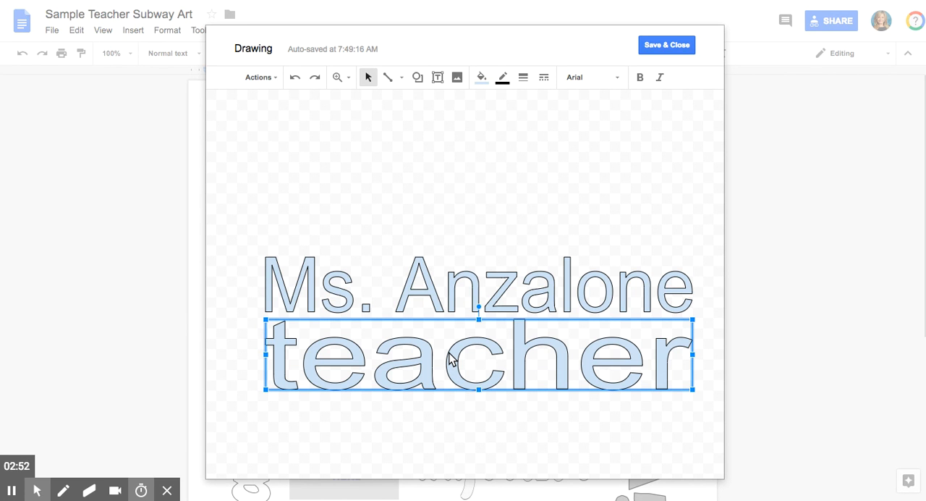
# Delete the "teacher" word art and move the teacher's name word art up, roughly centred horizontally in the drawing
pyautogui.click(350, 427)
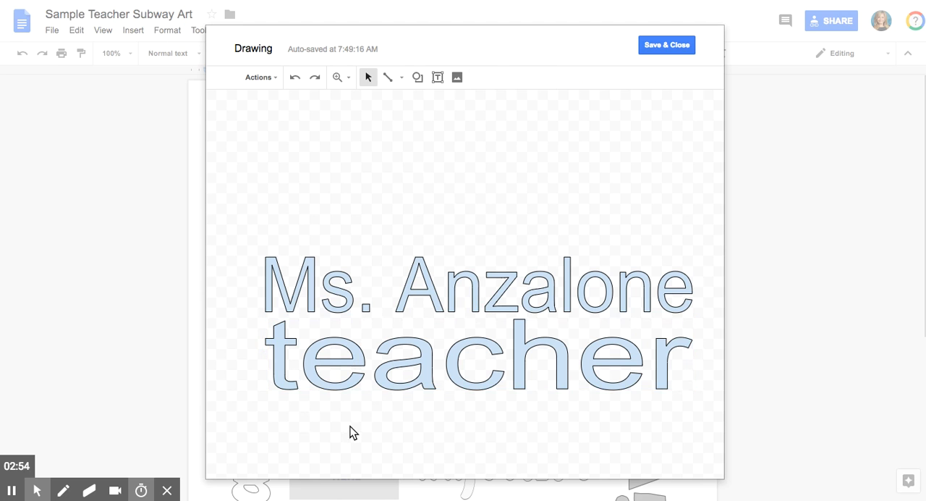
pyautogui.click(356, 377)
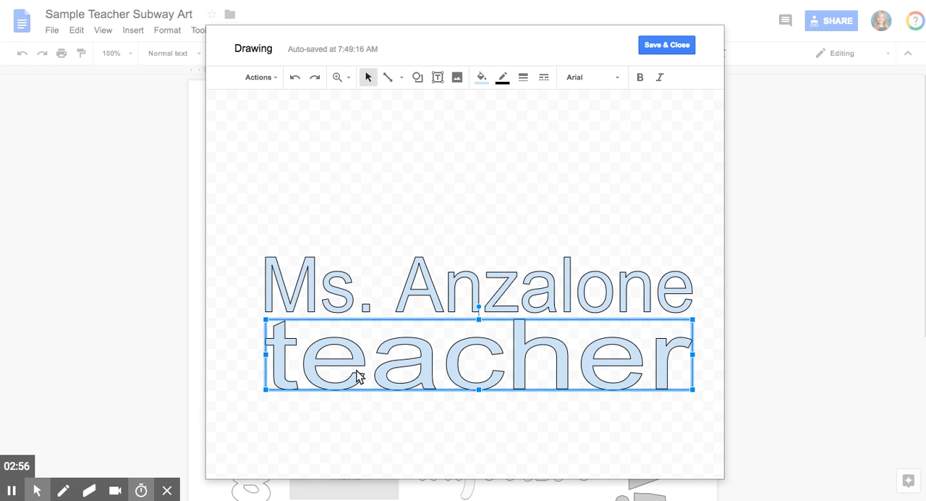
pyautogui.press('Delete')
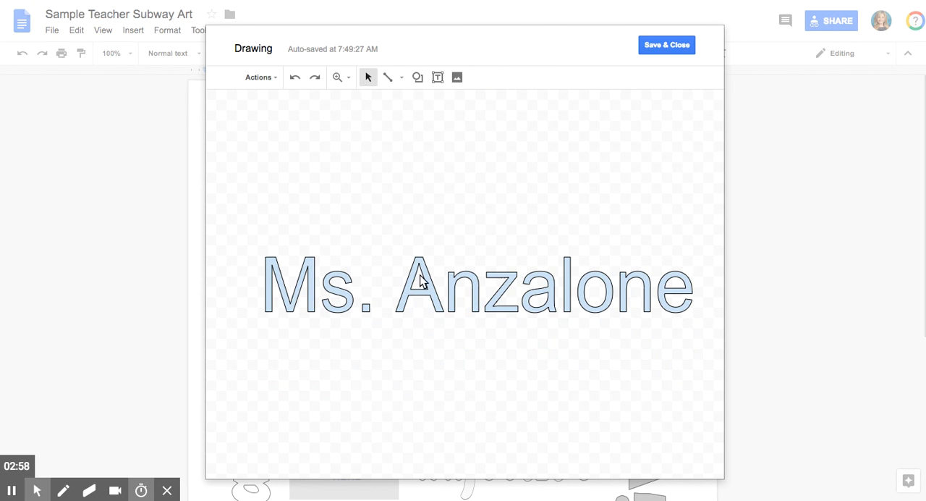
pyautogui.moveTo(438, 306); pyautogui.dragTo(434, 268)
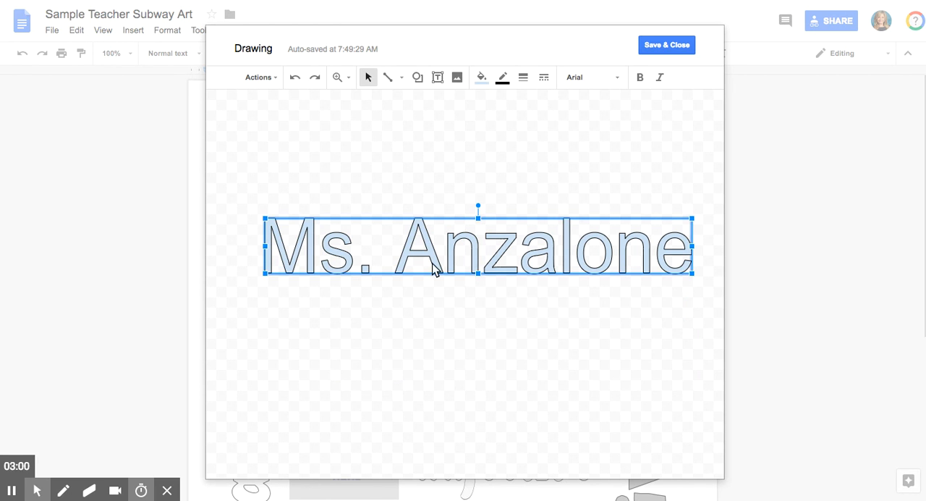
pyautogui.moveTo(342, 244)
pyautogui.mouseDown()
pyautogui.moveTo(427, 248)
pyautogui.moveTo(317, 246)
pyautogui.moveTo(332, 248)
pyautogui.mouseUp()
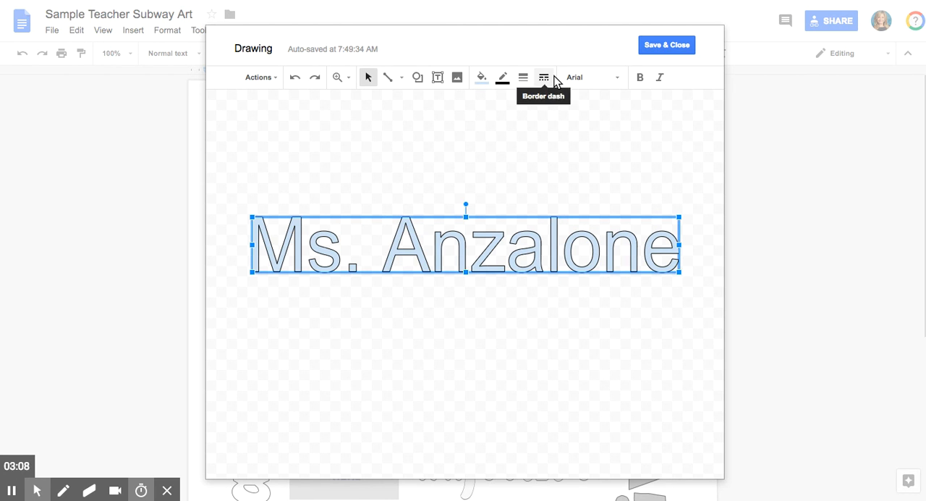
# Change the name word art's font to Monoton, then save and close the drawing
pyautogui.click(605, 84)
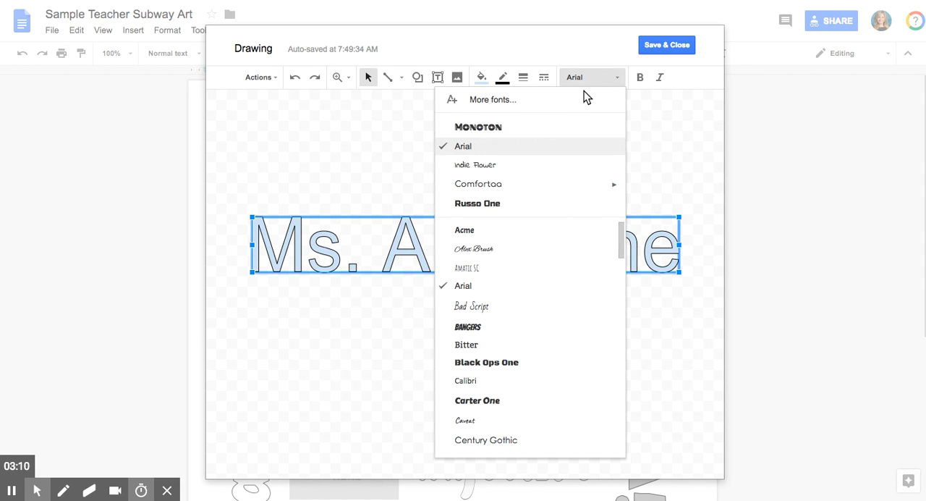
pyautogui.click(526, 136)
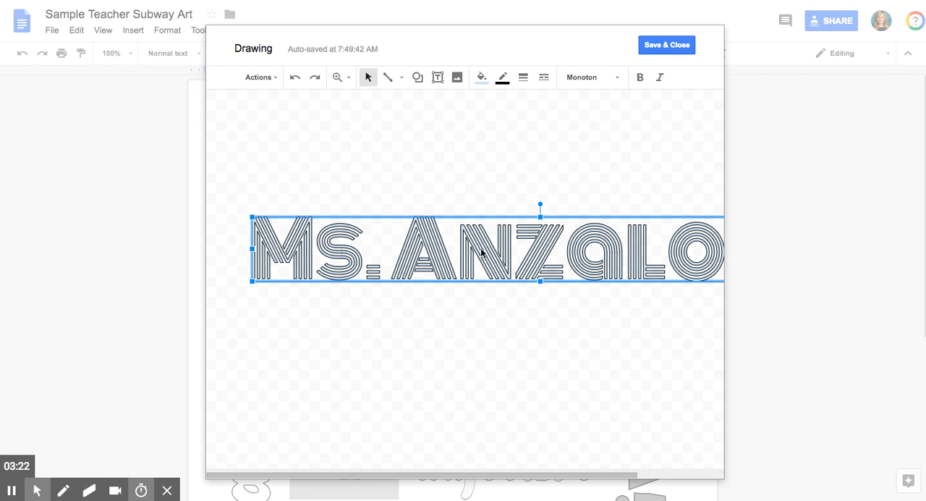
pyautogui.click(668, 46)
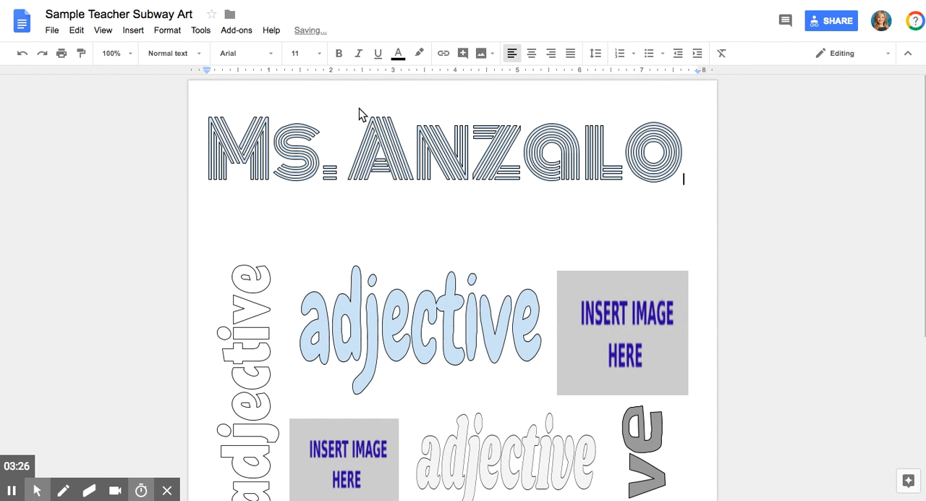
# Reopen the name drawing, narrow and reposition the word art so the whole name fits on the canvas, and save it
pyautogui.click(496, 167)
pyautogui.doubleClick(497, 167)
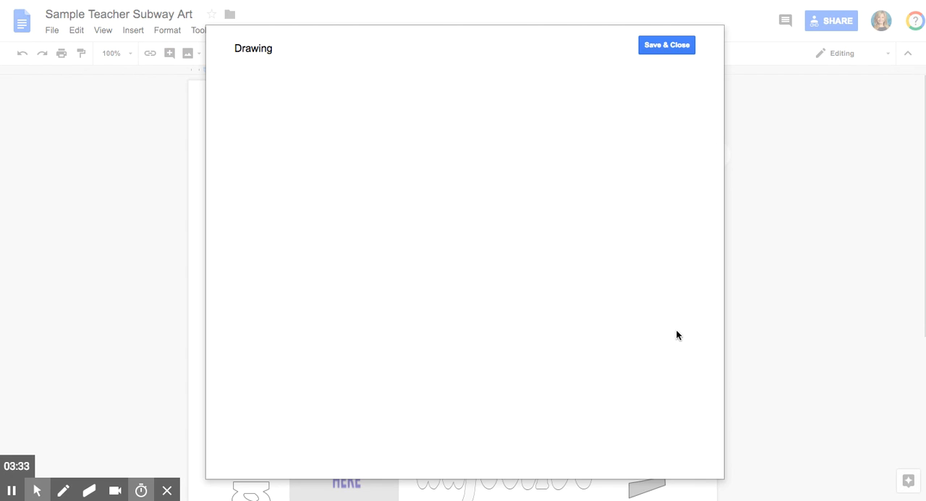
pyautogui.click(476, 269)
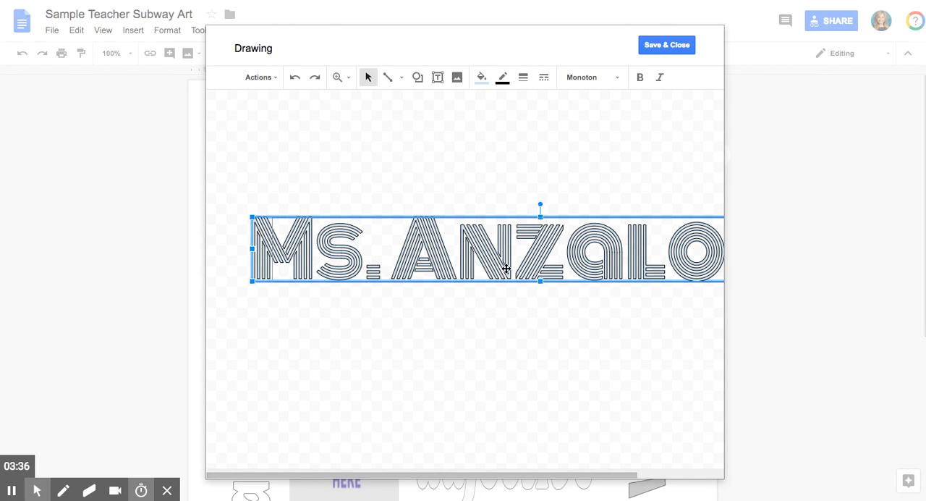
pyautogui.moveTo(506, 265); pyautogui.dragTo(537, 265)
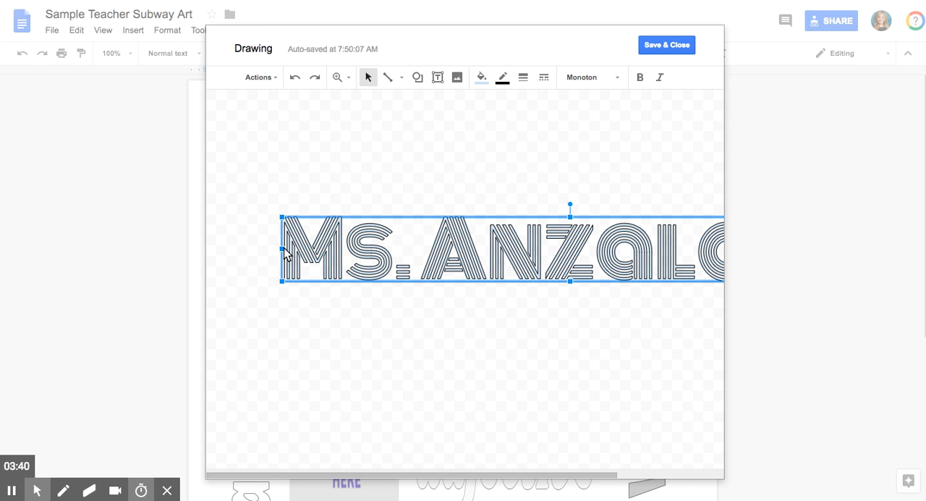
pyautogui.moveTo(284, 254); pyautogui.dragTo(307, 254)
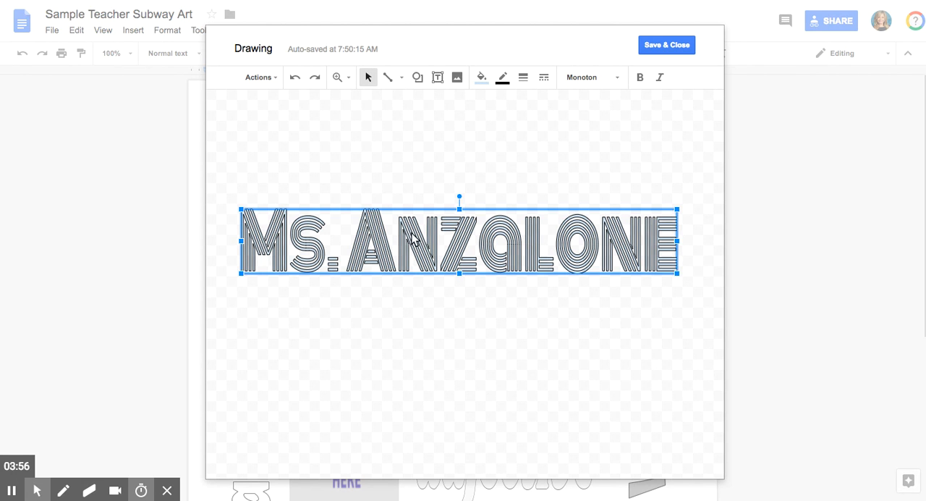
pyautogui.moveTo(420, 244); pyautogui.dragTo(427, 252)
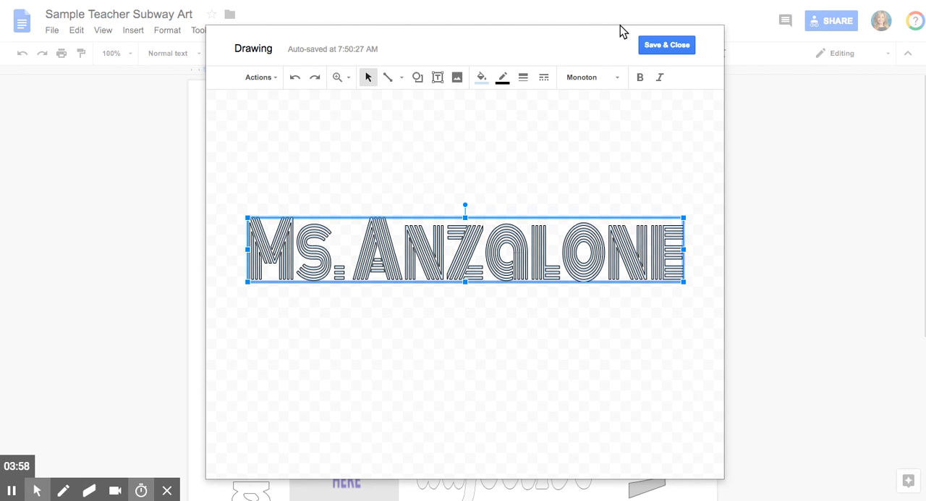
pyautogui.click(652, 45)
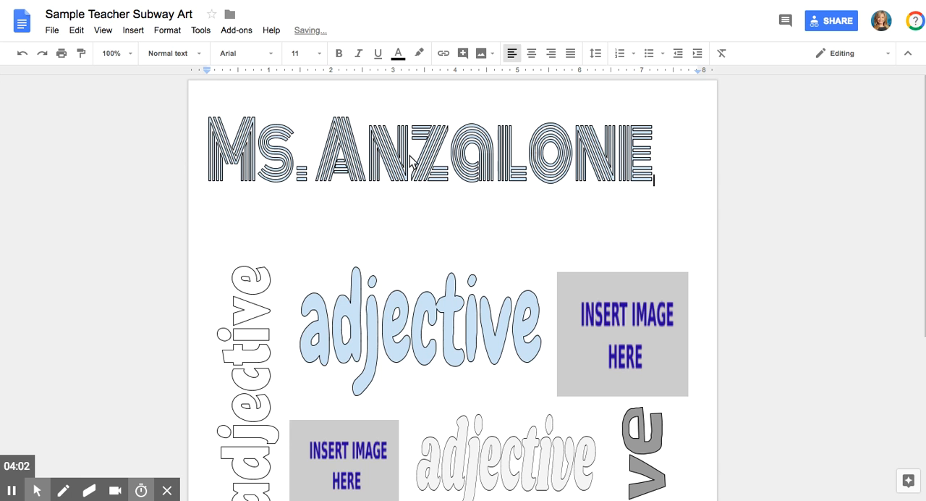
# Enlarge the name drawing in the document to nearly the full text width and stretch it moderately taller
pyautogui.click(356, 161)
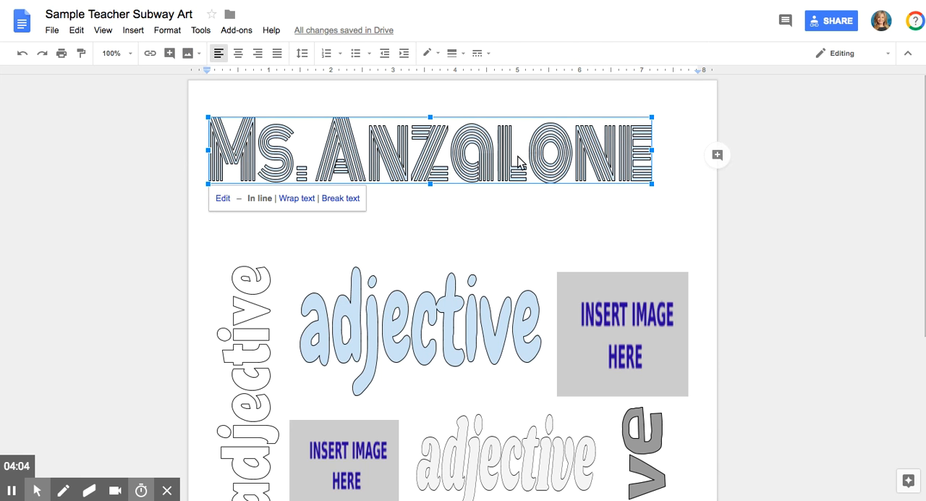
pyautogui.moveTo(653, 186)
pyautogui.mouseDown()
pyautogui.moveTo(672, 220)
pyautogui.moveTo(616, 188)
pyautogui.moveTo(628, 190)
pyautogui.mouseUp()
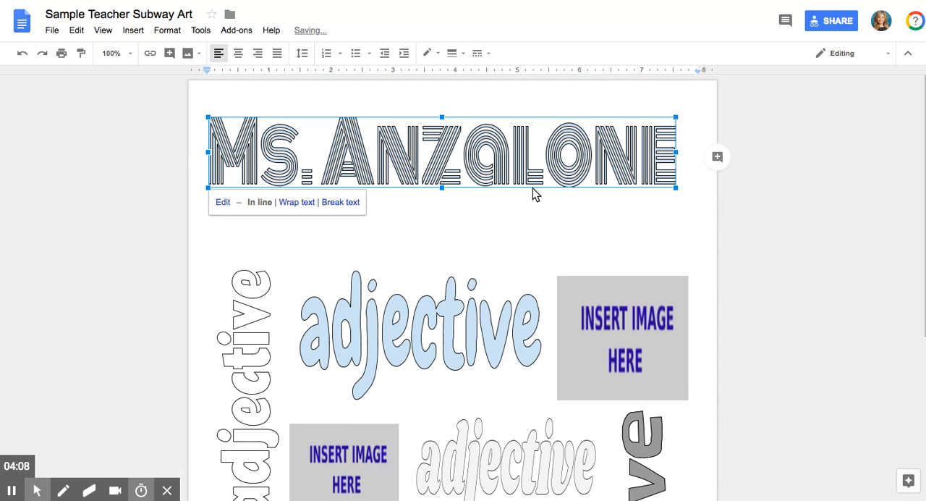
pyautogui.moveTo(442, 190); pyautogui.dragTo(443, 267)
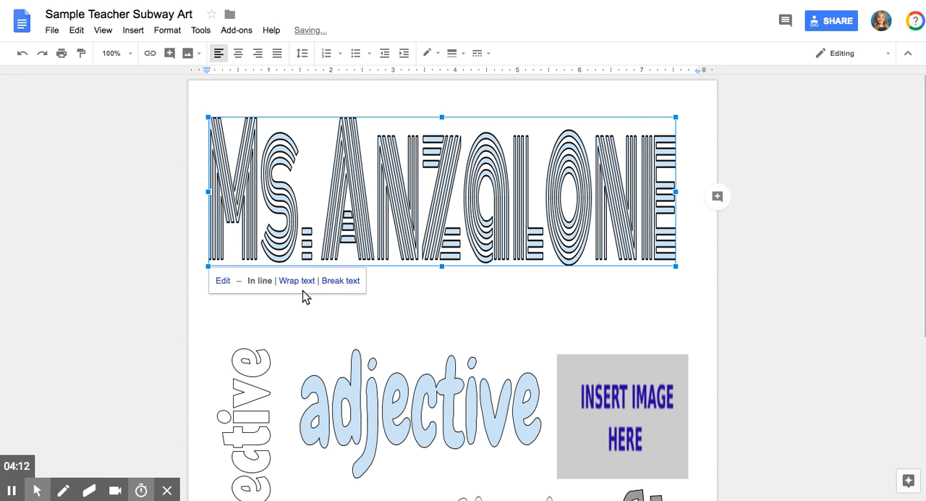
pyautogui.moveTo(444, 267); pyautogui.dragTo(443, 218)
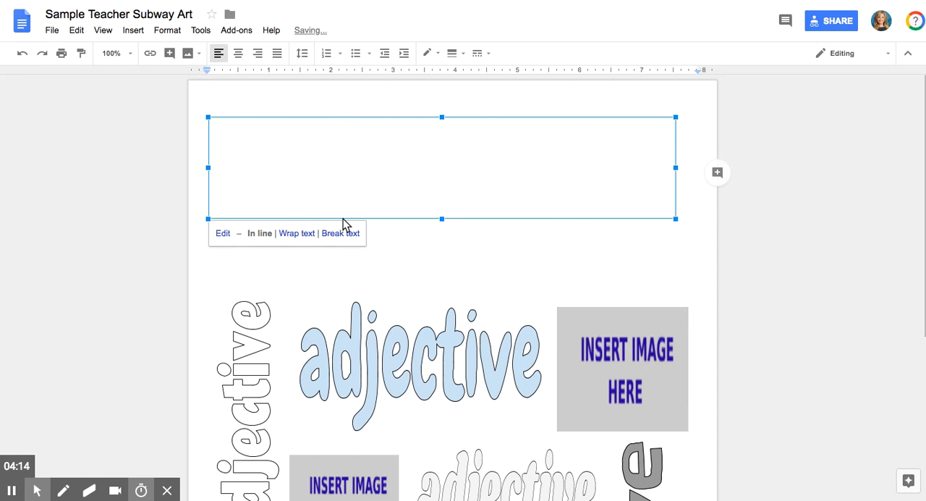
# Set the name drawing to wrap text and adjust its height and width to fill the space above the adjectives
pyautogui.click(297, 234)
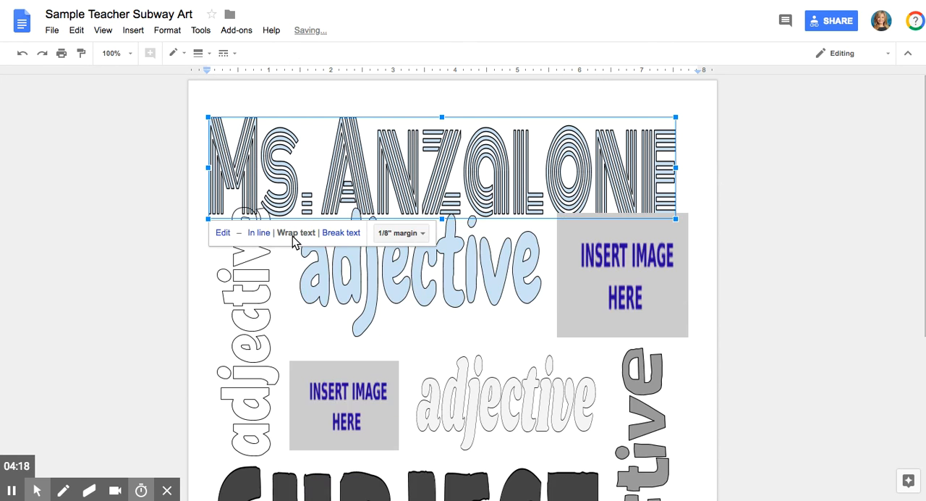
pyautogui.moveTo(442, 217); pyautogui.dragTo(441, 196)
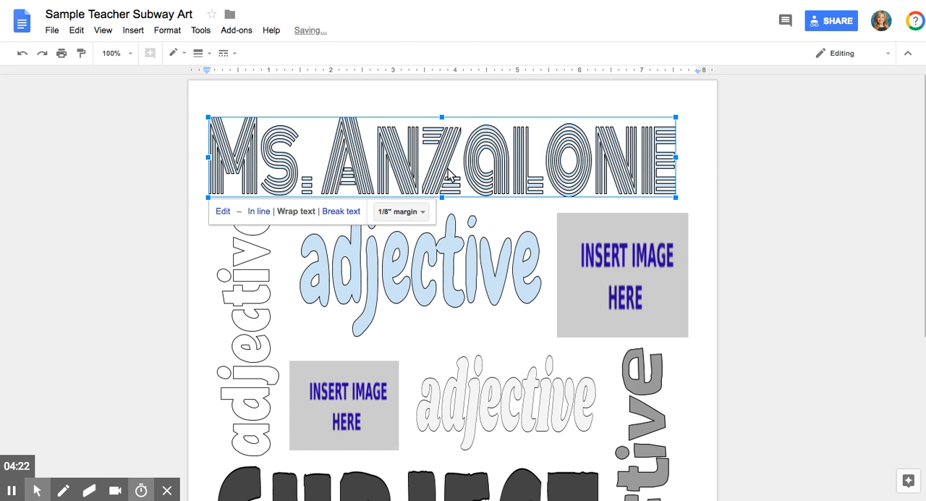
pyautogui.moveTo(442, 117); pyautogui.dragTo(440, 108)
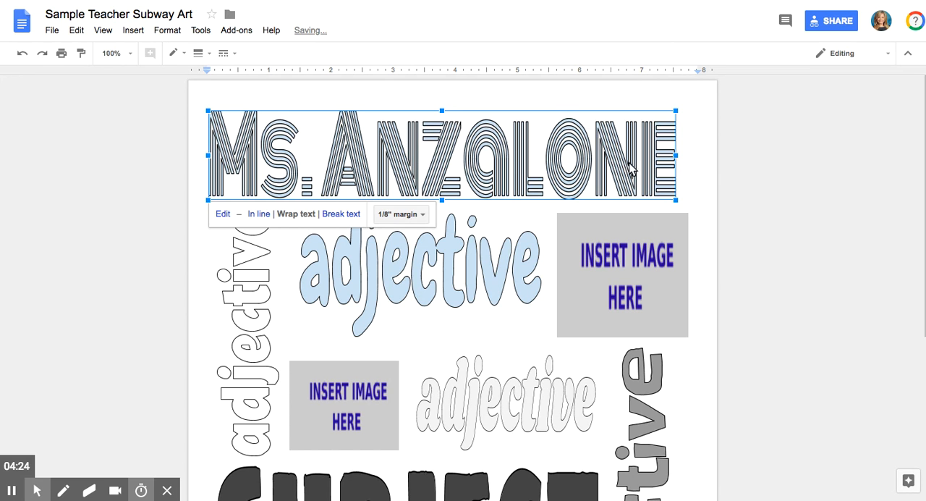
pyautogui.moveTo(676, 156); pyautogui.dragTo(685, 155)
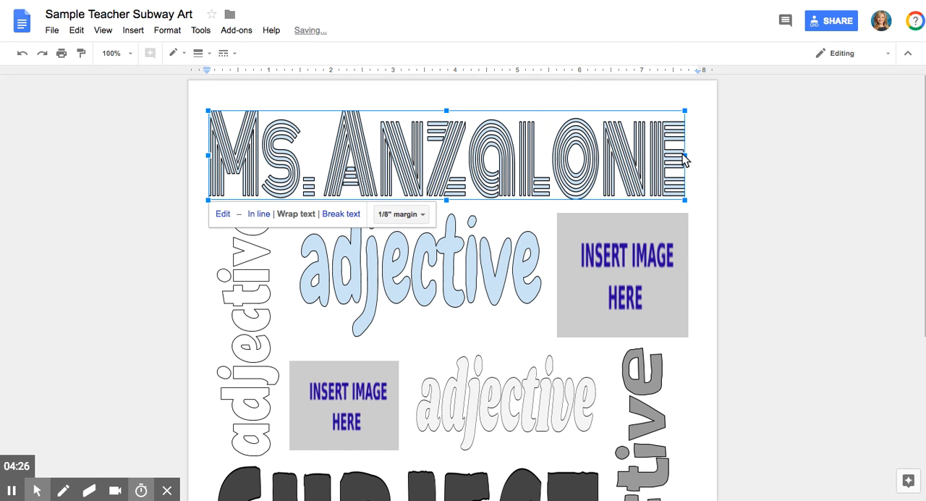
pyautogui.click(452, 95)
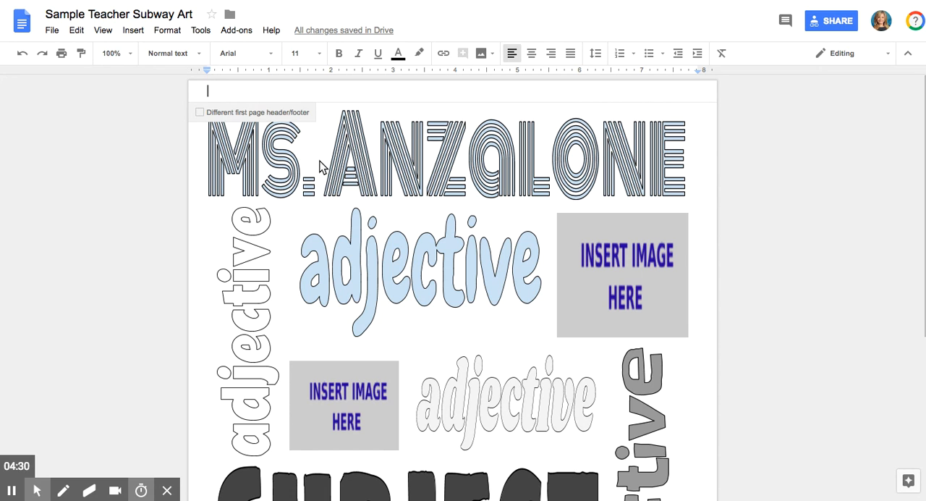
pyautogui.click(389, 219)
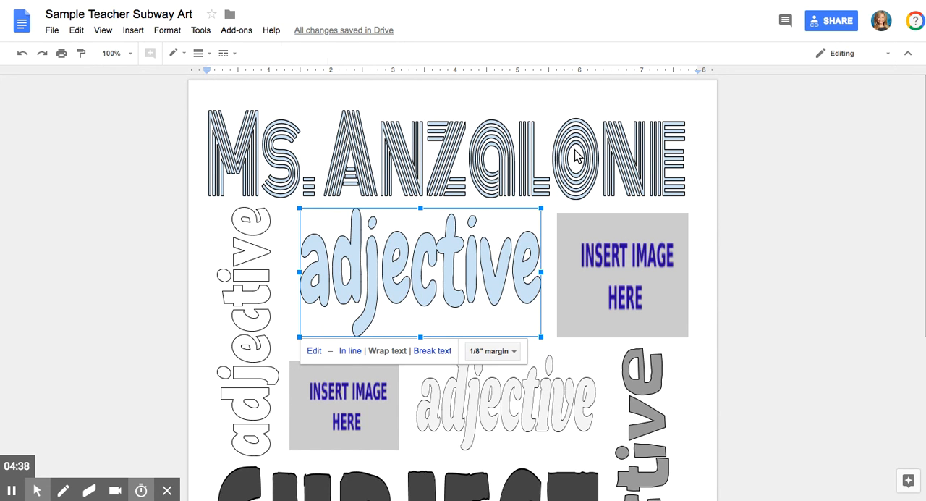
pyautogui.press('Escape')
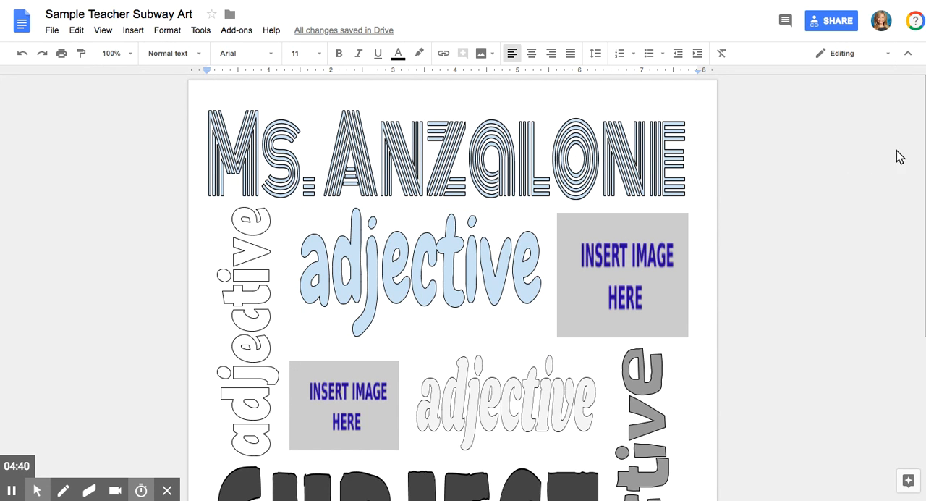
pyautogui.scroll(-1, 901, 156)
pyautogui.scroll(-2, 904, 203)
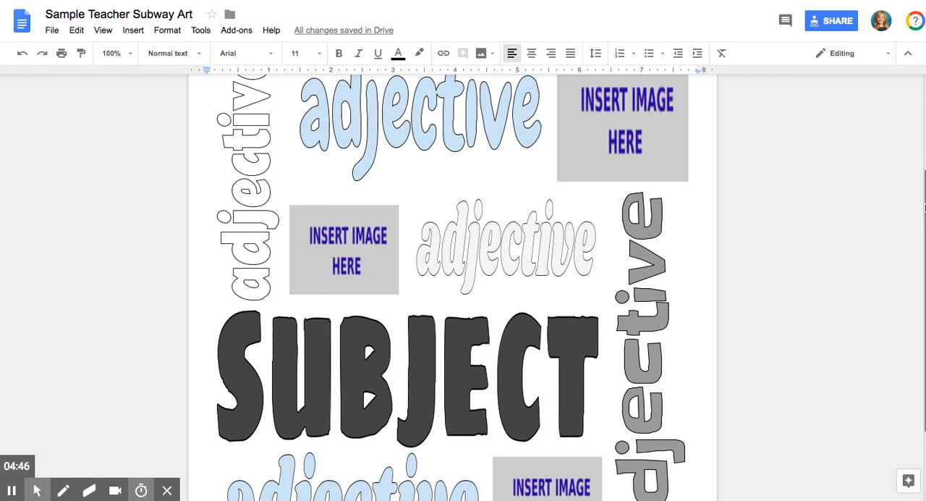
pyautogui.scroll(1, 923, 199)
pyautogui.click(489, 162)
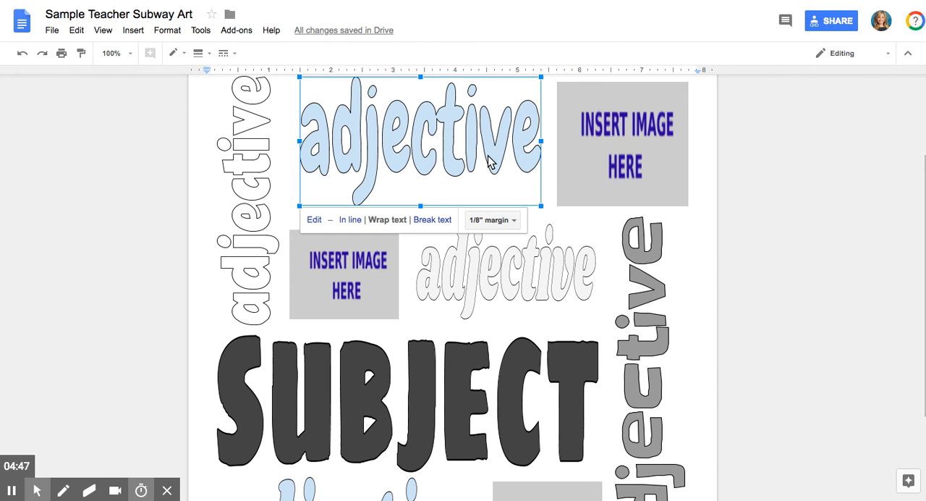
pyautogui.doubleClick(447, 135)
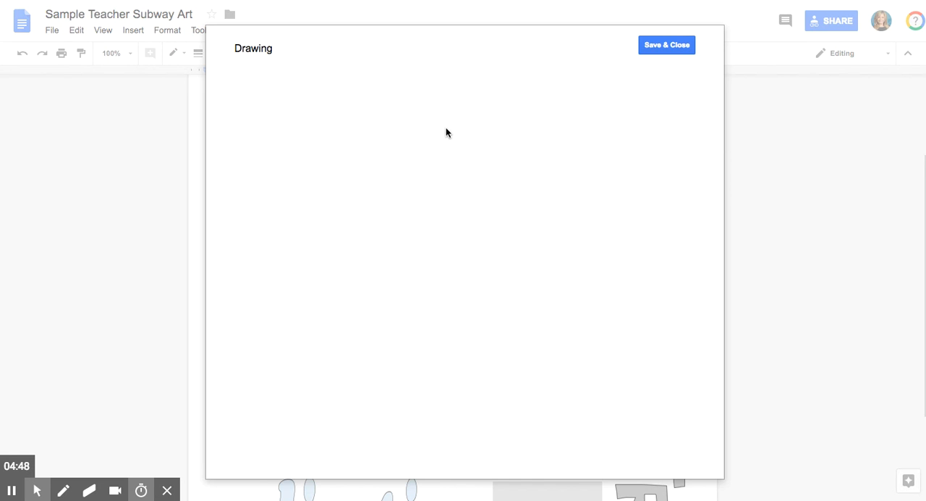
pyautogui.click(660, 45)
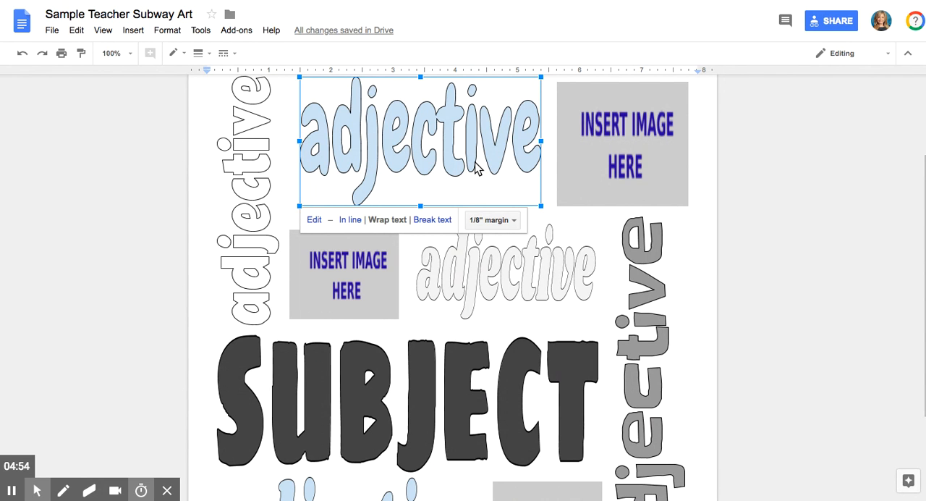
# Open the large blue "adjective" drawing, move its word art up toward the canvas centre, and replace the text with "nice"
pyautogui.doubleClick(397, 150)
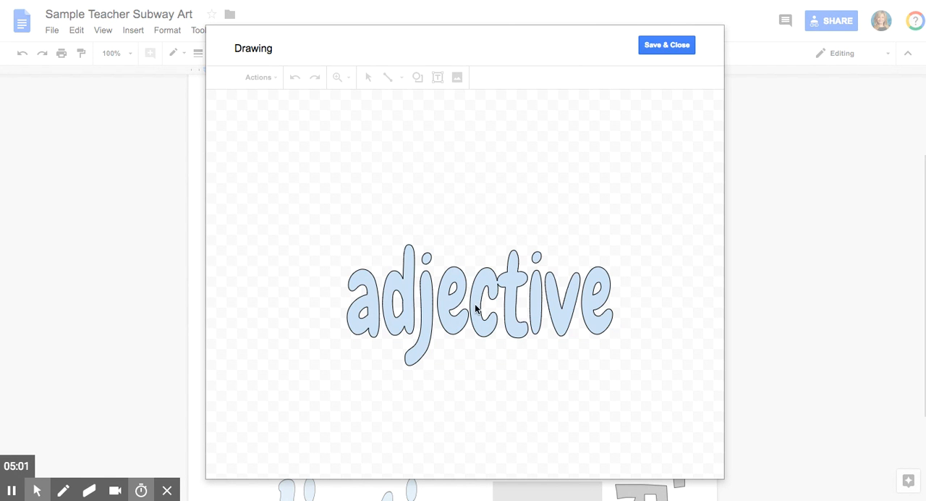
pyautogui.moveTo(511, 302); pyautogui.dragTo(500, 244)
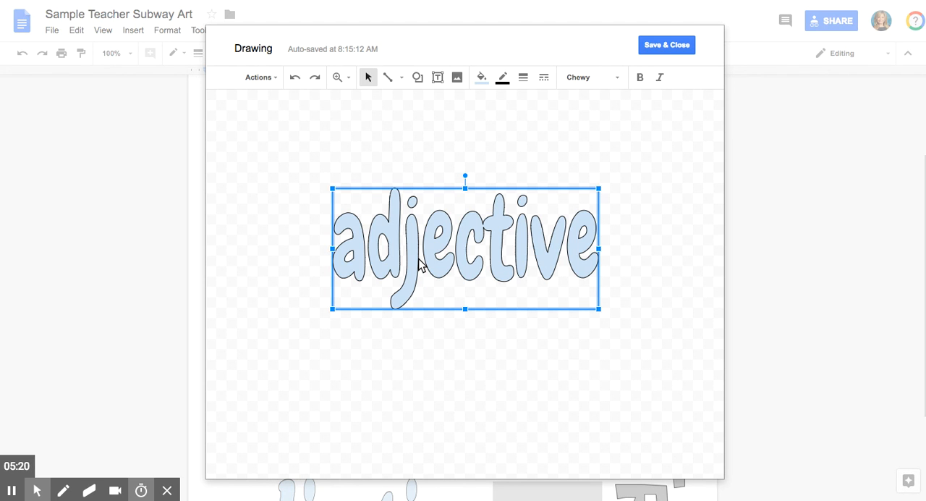
pyautogui.doubleClick(461, 228)
pyautogui.write('nice')
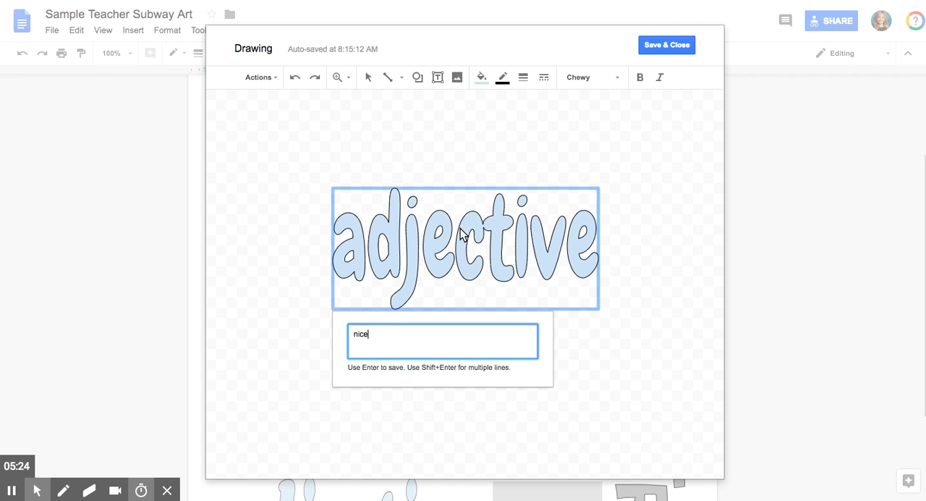
pyautogui.doubleClick(359, 333)
pyautogui.press('Return')
# Move the "nice" word art to the middle of the canvas, widen it slightly, and save and close the drawing
pyautogui.moveTo(409, 233); pyautogui.dragTo(459, 236)
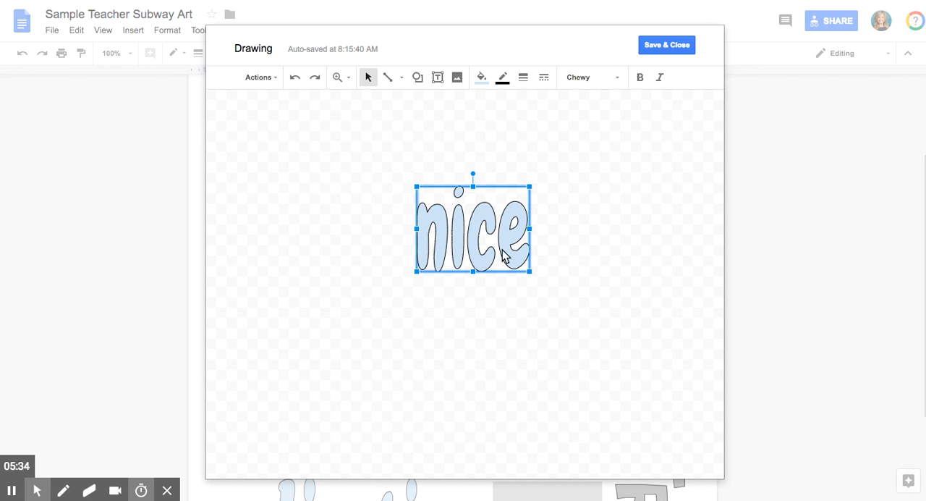
pyautogui.moveTo(417, 228); pyautogui.dragTo(398, 229)
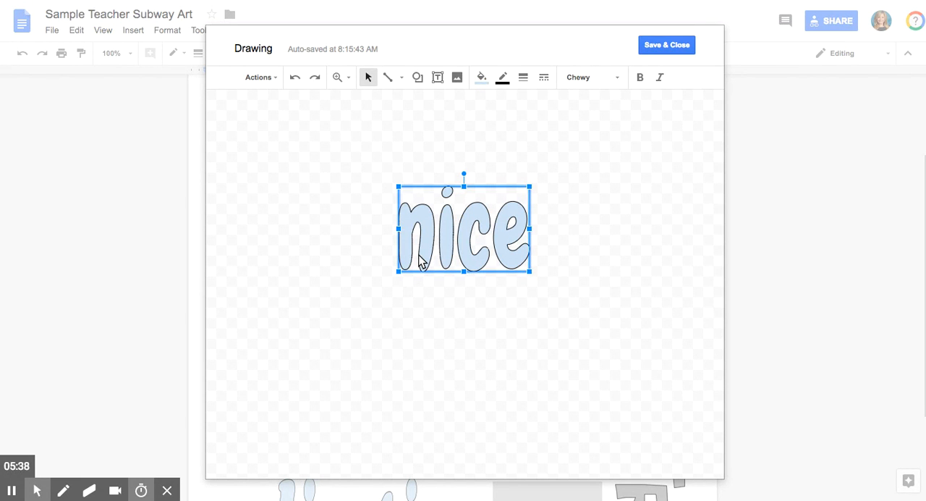
pyautogui.click(661, 46)
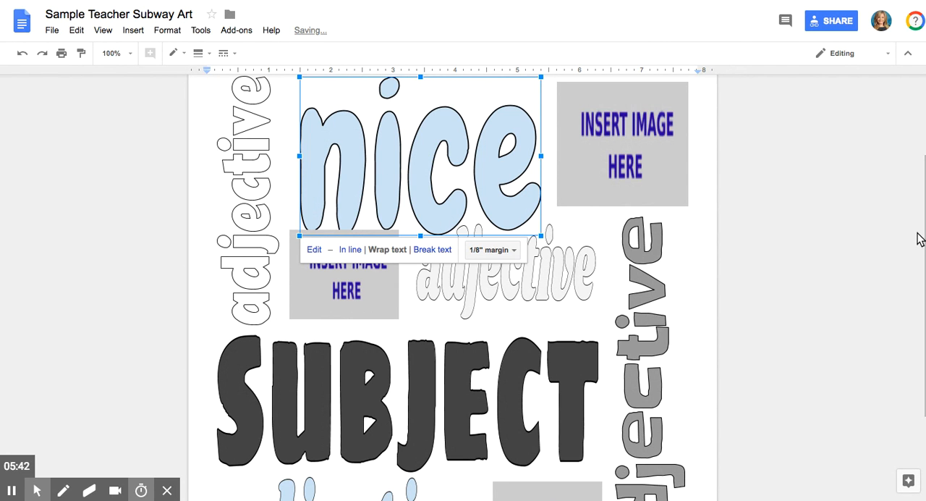
# Shorten the "nice" drawing so it clears the image placeholder below, and widen it slightly on both sides to fill its gap
pyautogui.scroll(1, 569, 219)
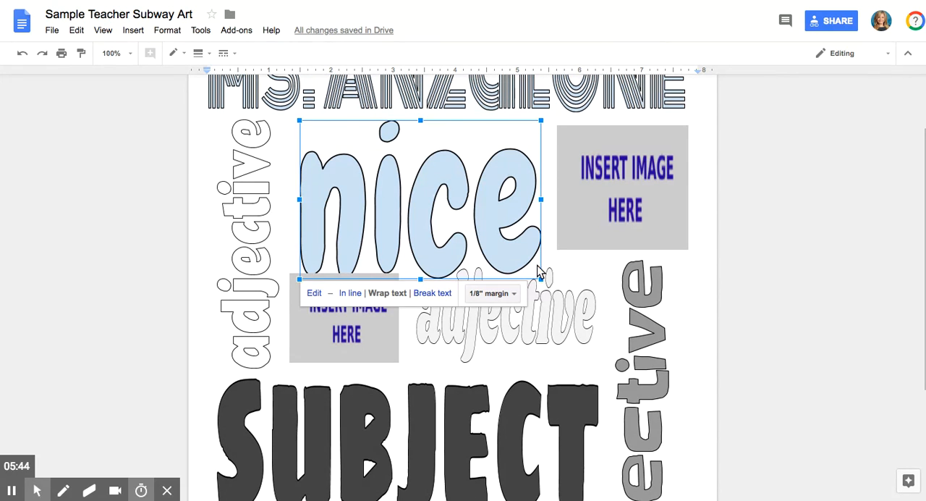
pyautogui.click(700, 273)
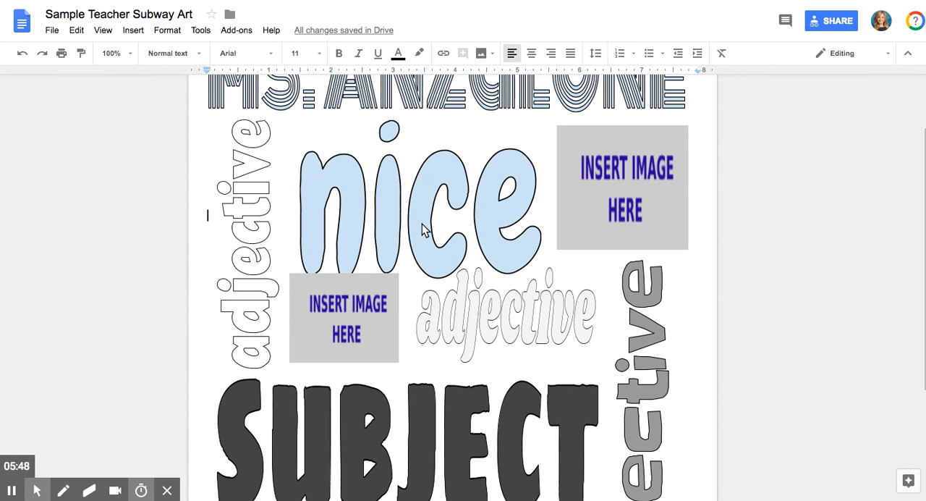
pyautogui.click(442, 228)
pyautogui.moveTo(421, 278); pyautogui.dragTo(421, 257)
pyautogui.moveTo(543, 191); pyautogui.dragTo(546, 193)
pyautogui.moveTo(304, 194); pyautogui.dragTo(290, 190)
pyautogui.click(711, 300)
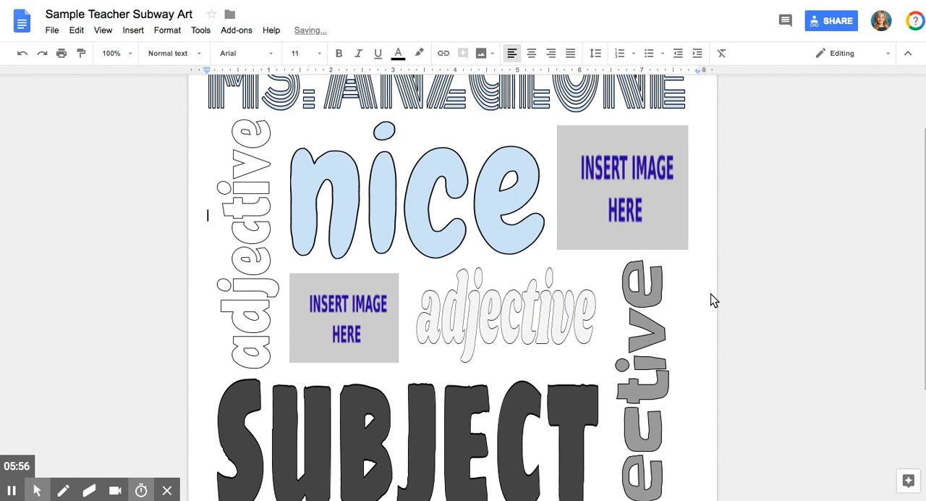
# Open the "nice" drawing for editing and change its word art font to Comfortaa
pyautogui.click(458, 215)
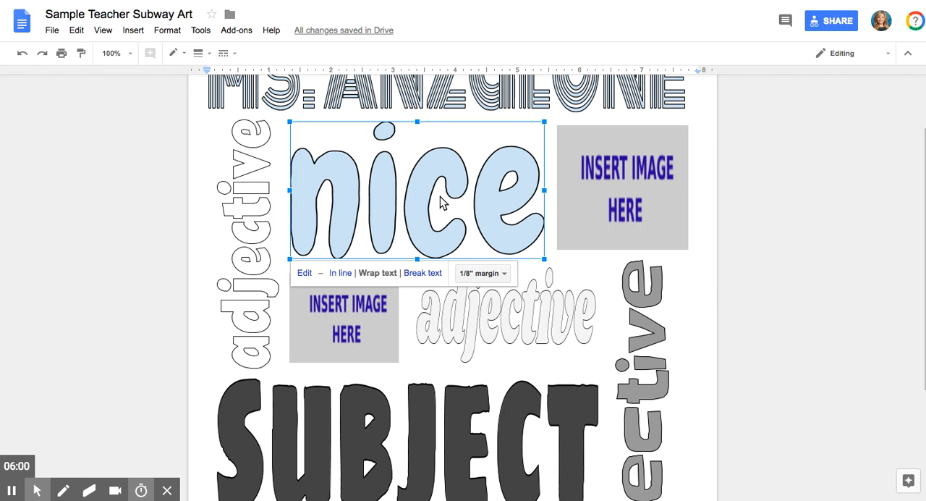
pyautogui.doubleClick(443, 202)
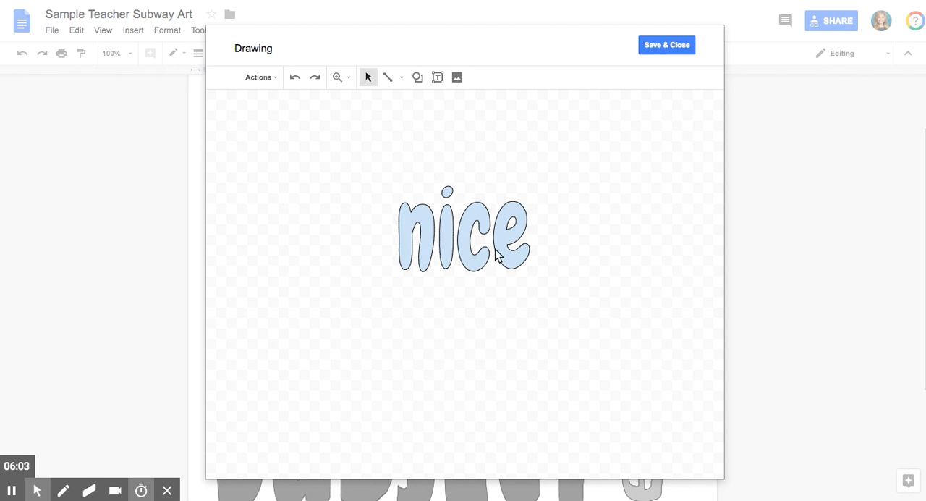
pyautogui.click(471, 245)
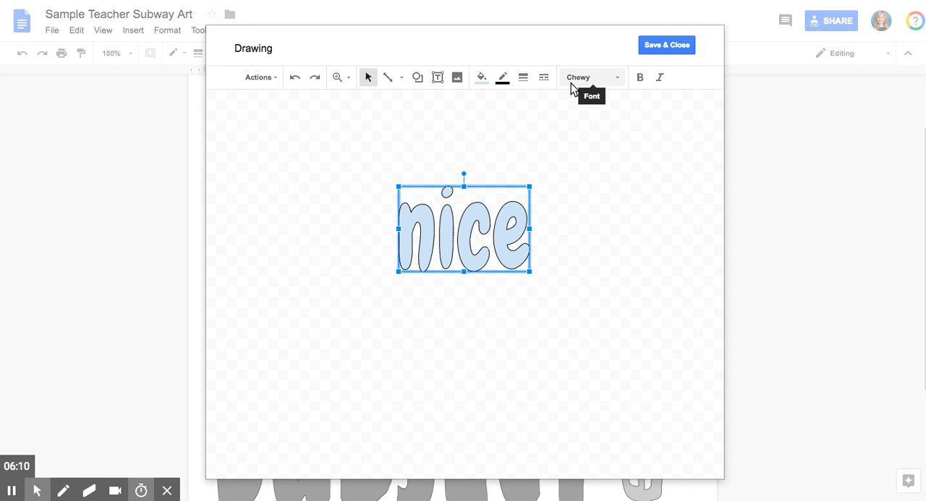
pyautogui.click(612, 79)
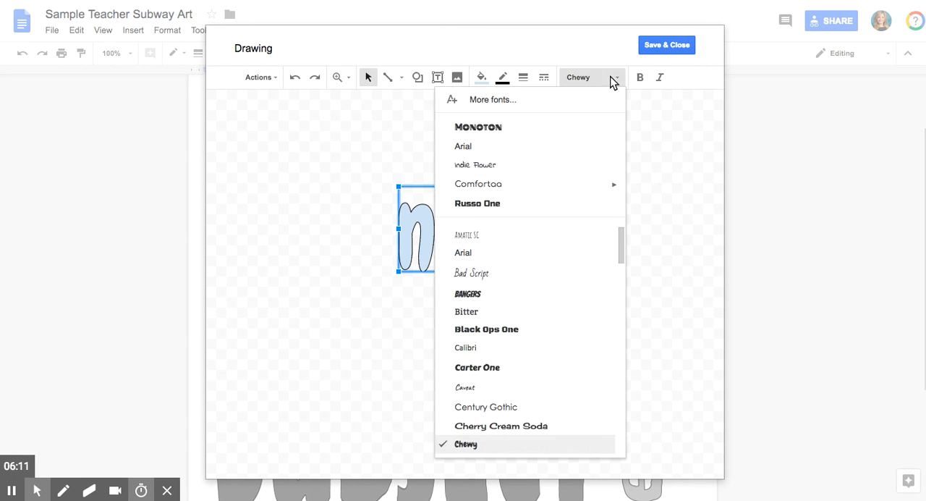
pyautogui.click(487, 185)
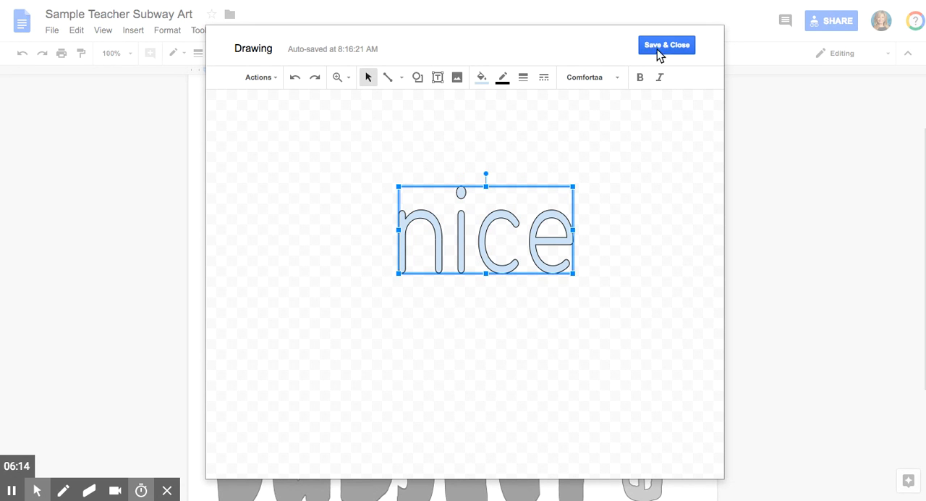
# Fill the "nice" word art with light gray, and save and close the drawing
pyautogui.click(482, 78)
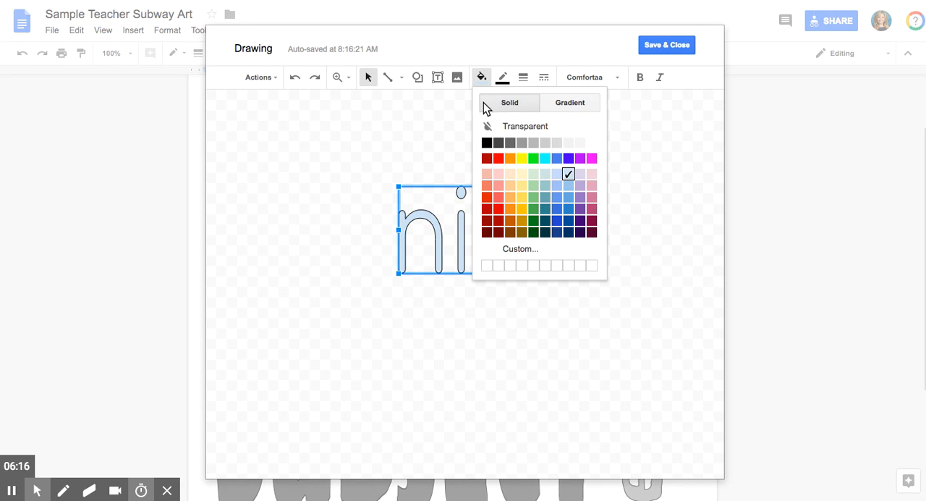
pyautogui.click(568, 143)
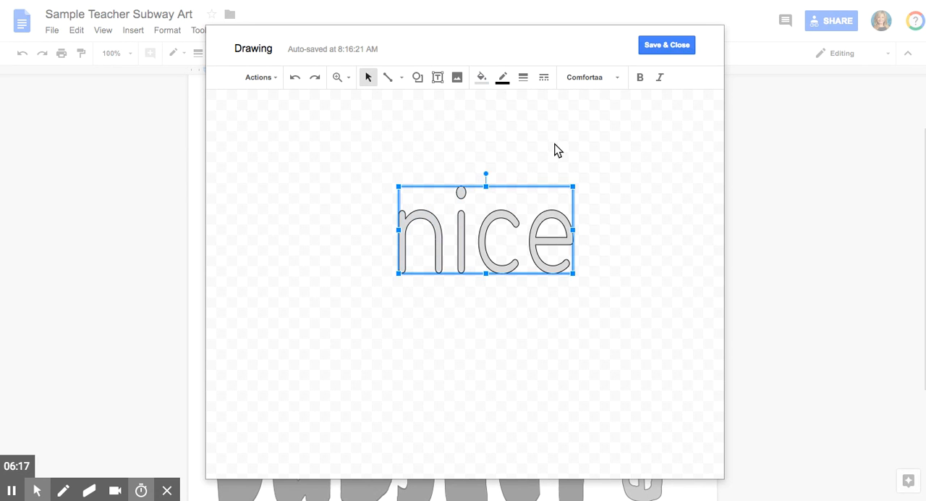
pyautogui.click(669, 47)
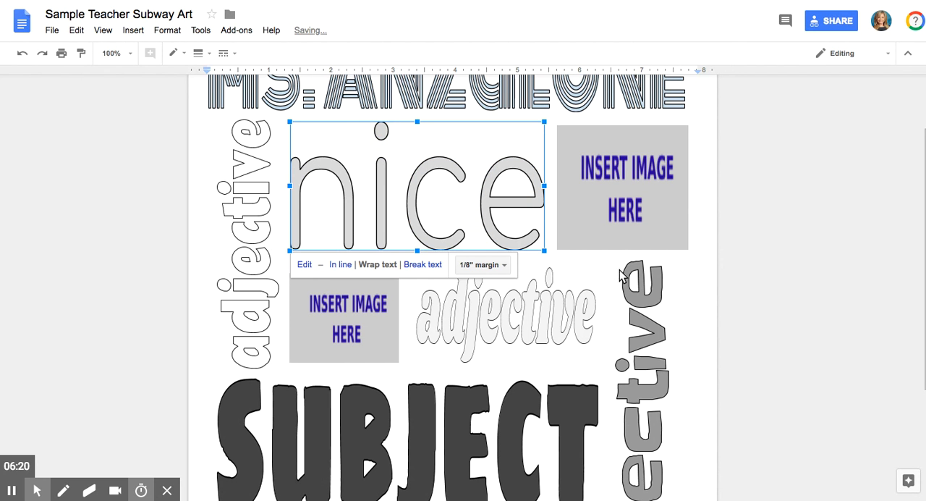
pyautogui.click(688, 275)
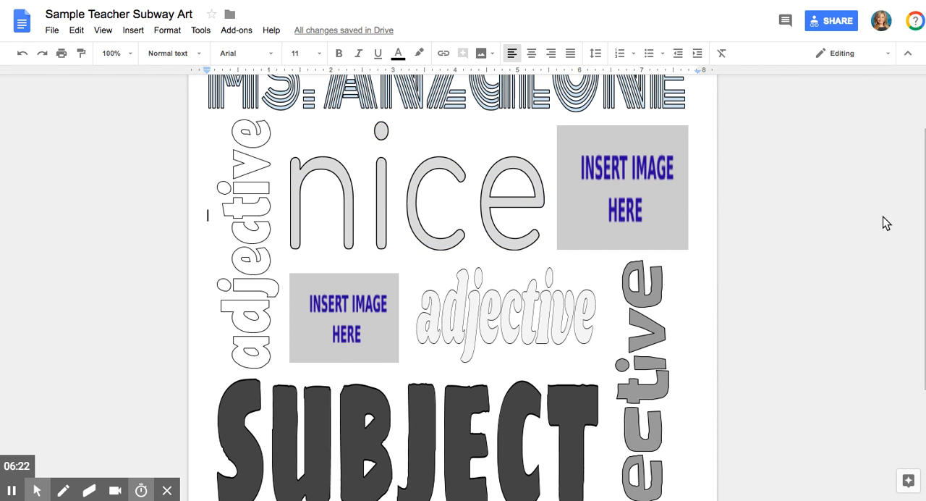
# Look over the remaining placeholders in the document: the subject, the "From: Your name" line and the three image boxes
pyautogui.scroll(-5, 918, 313)
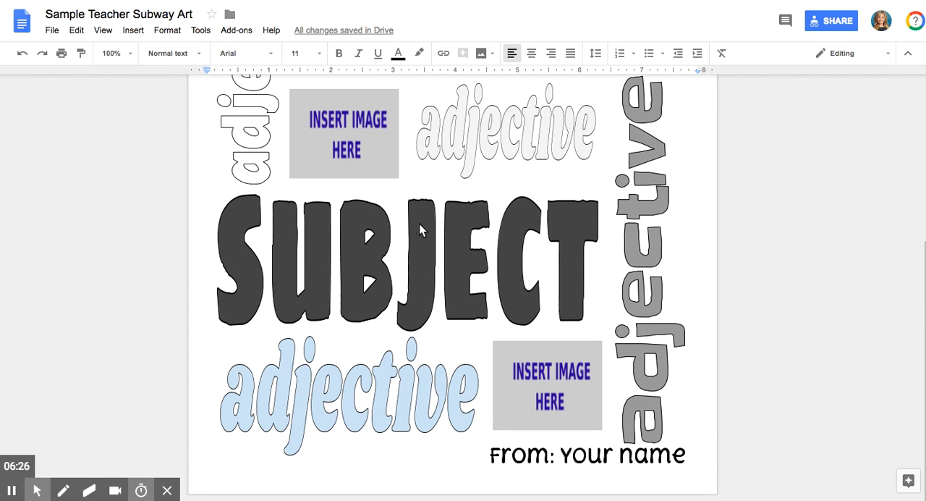
pyautogui.click(358, 254)
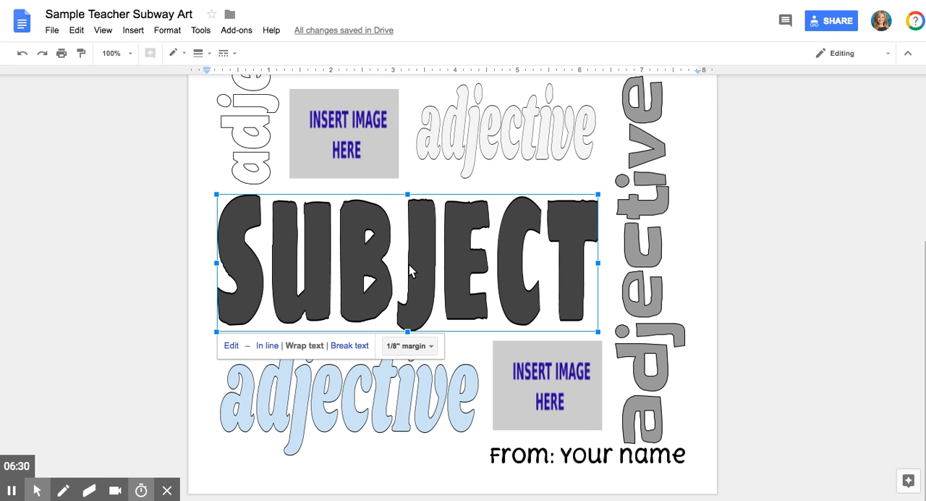
pyautogui.click(587, 456)
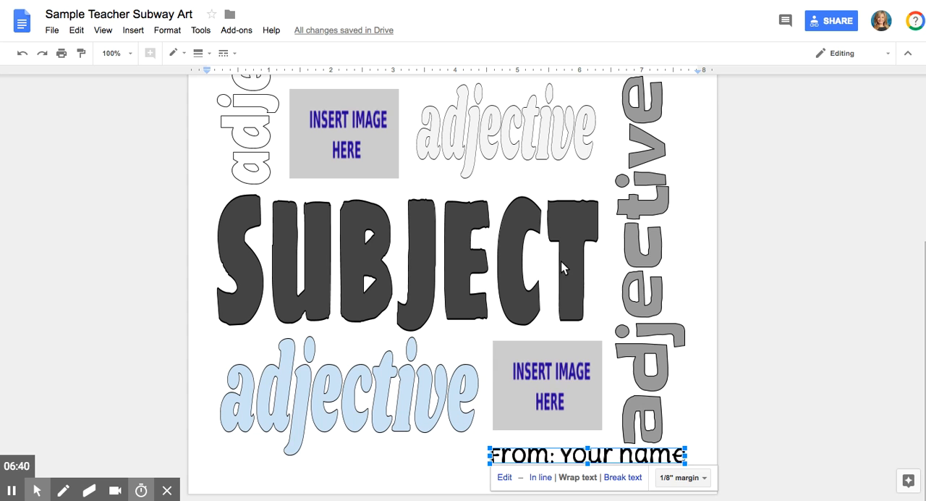
pyautogui.scroll(5, 463, 290)
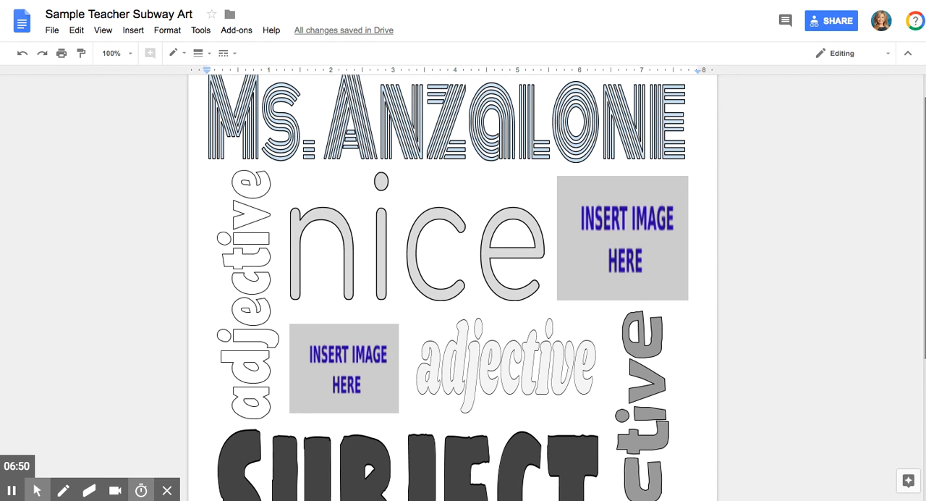
pyautogui.scroll(-2, 449, 289)
pyautogui.click(653, 138)
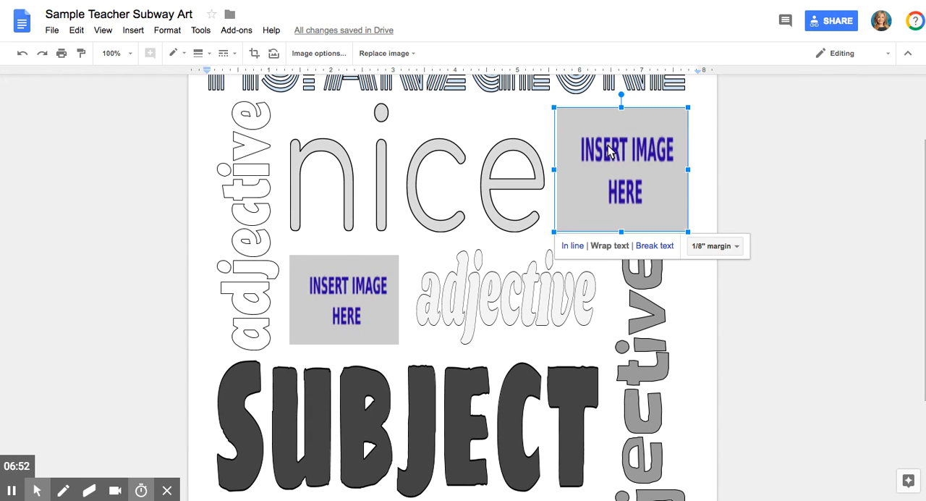
pyautogui.click(343, 299)
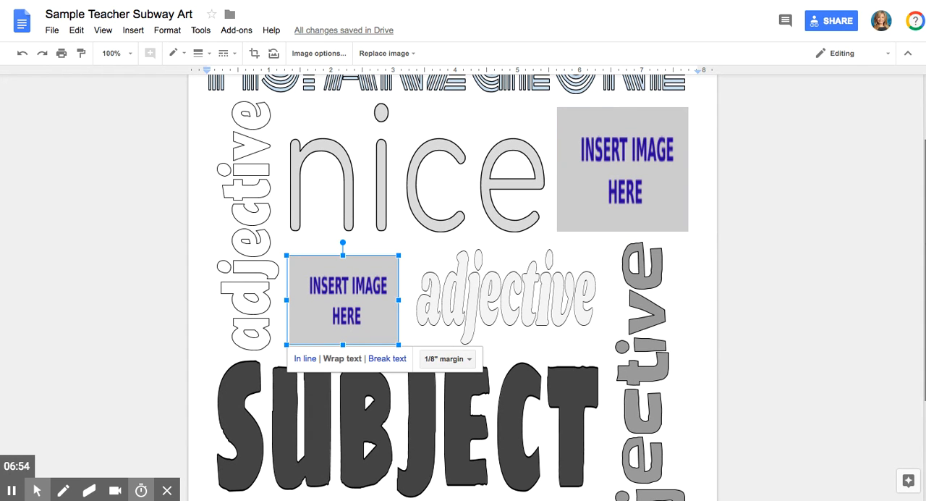
pyautogui.scroll(-4, 904, 326)
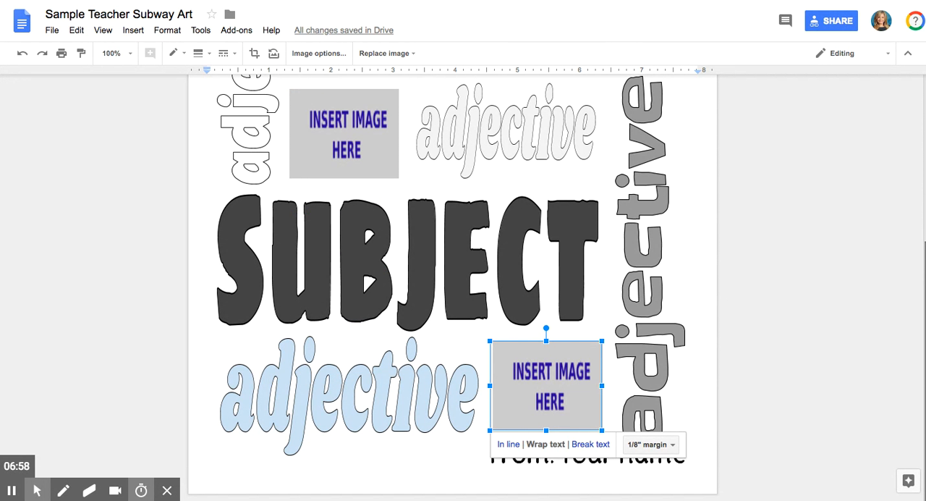
pyautogui.scroll(1, 868, 304)
pyautogui.scroll(5, 646, 212)
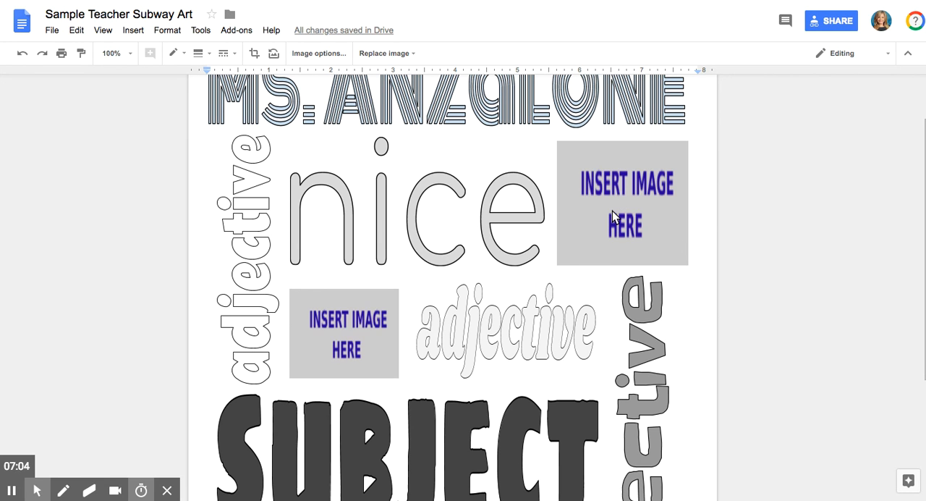
# Start replacing the image placeholder beside "nice" with a web picture by searching Google Images for "computer"
pyautogui.click(629, 201)
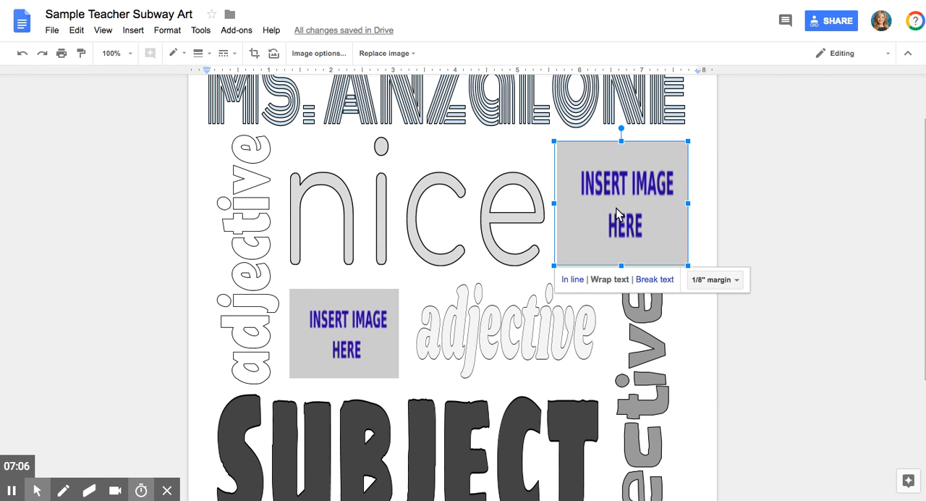
pyautogui.rightClick(617, 208)
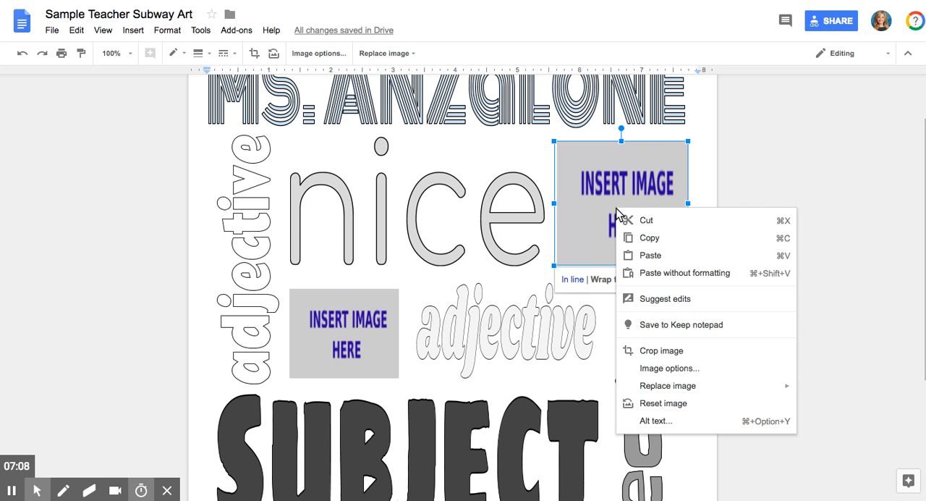
pyautogui.moveTo(655, 394)
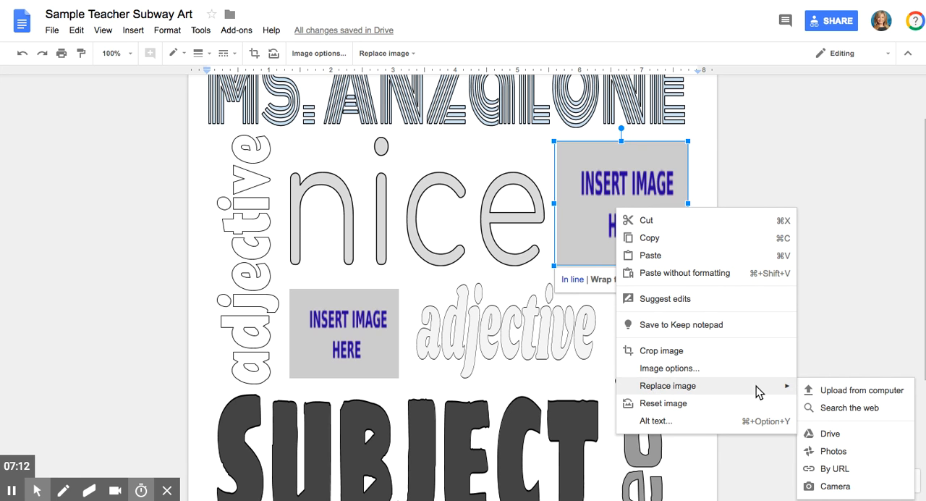
pyautogui.click(841, 408)
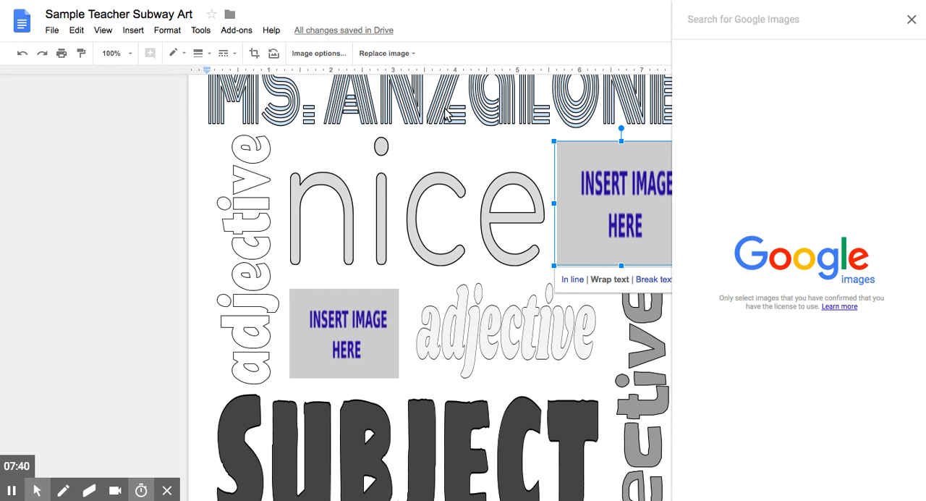
pyautogui.write('com')
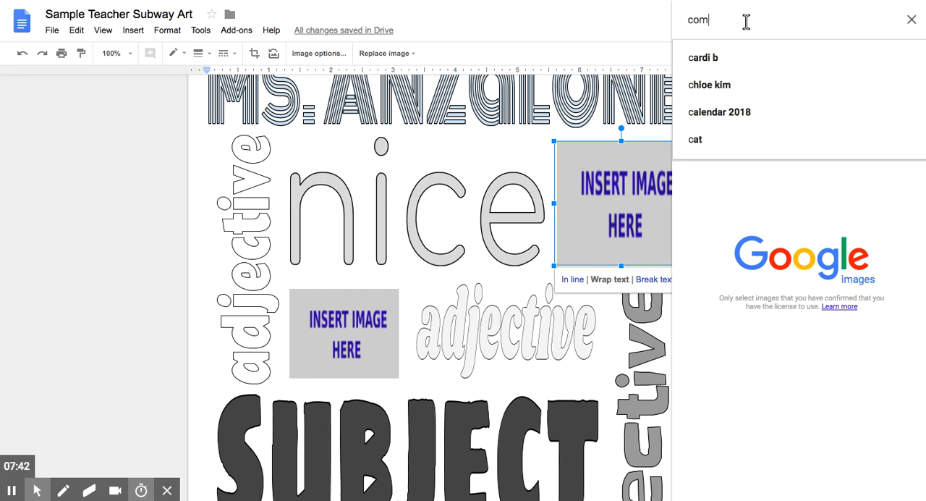
pyautogui.write('puter')
pyautogui.press('Return')
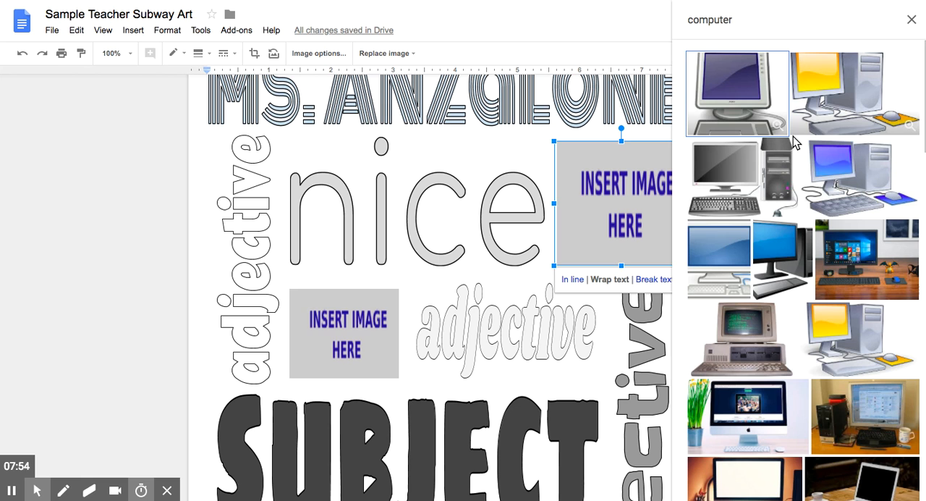
# Replace the placeholder with the clip art of a desktop computer with a yellow screen and mouse pad
pyautogui.click(855, 90)
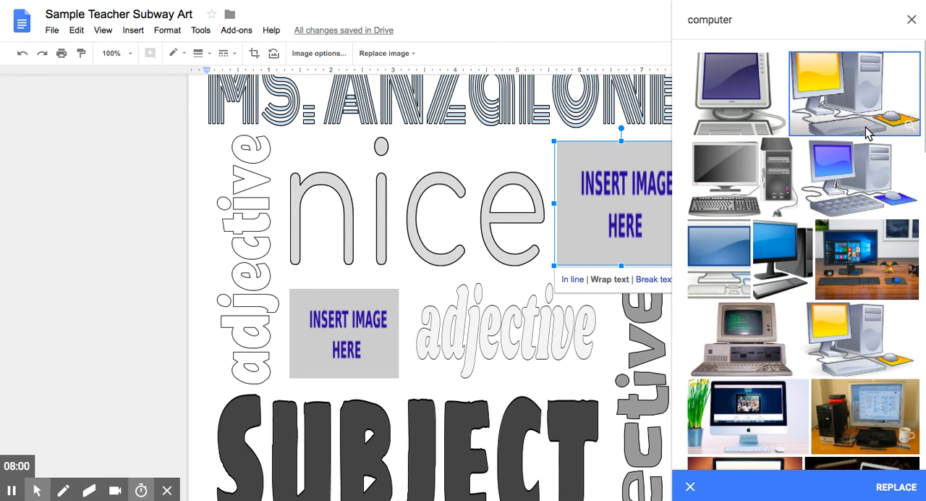
pyautogui.click(894, 487)
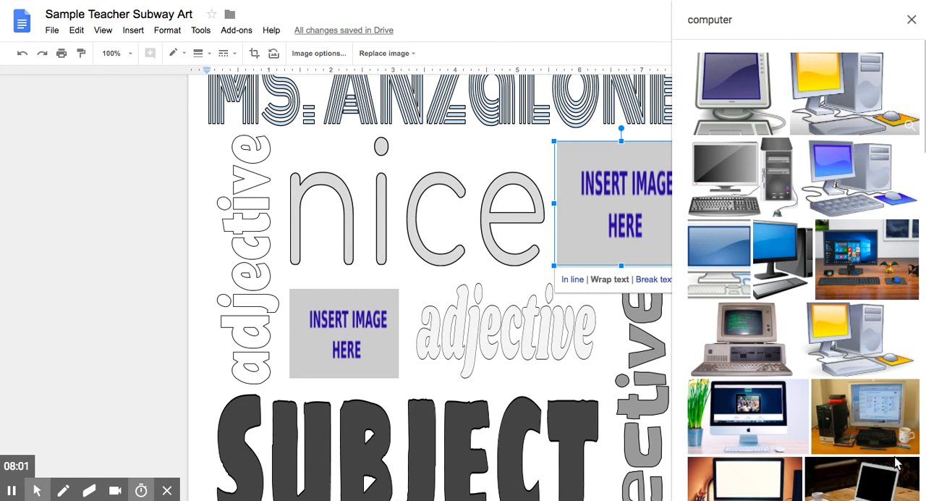
pyautogui.click(869, 109)
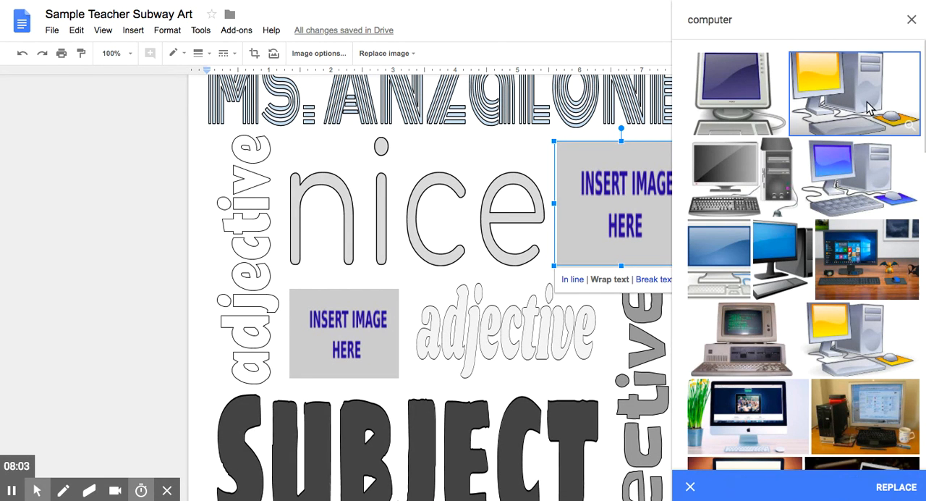
pyautogui.click(886, 487)
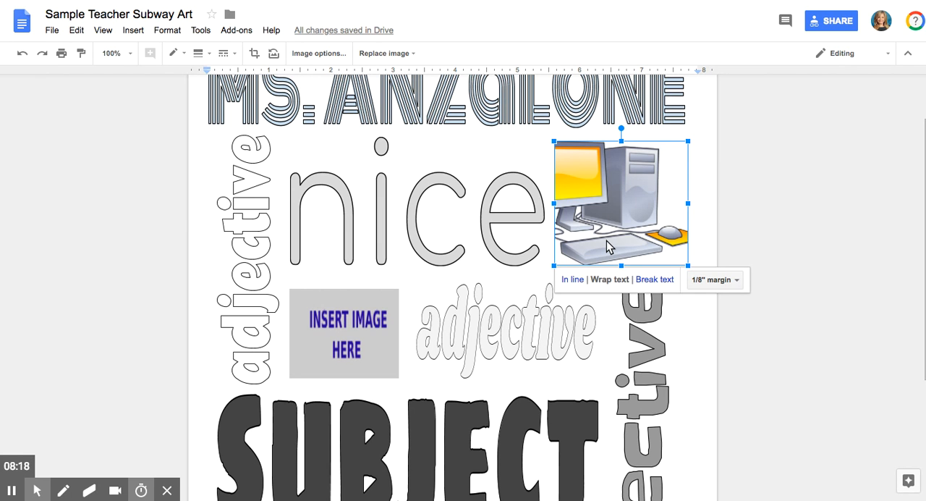
# Try to squeeze the full computer picture from both sides into its crop frame
pyautogui.doubleClick(608, 194)
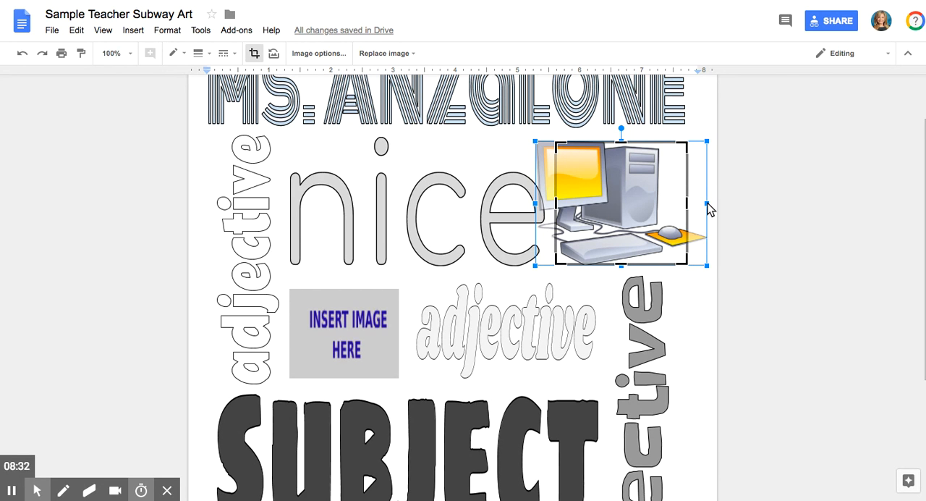
pyautogui.moveTo(707, 207); pyautogui.dragTo(688, 208)
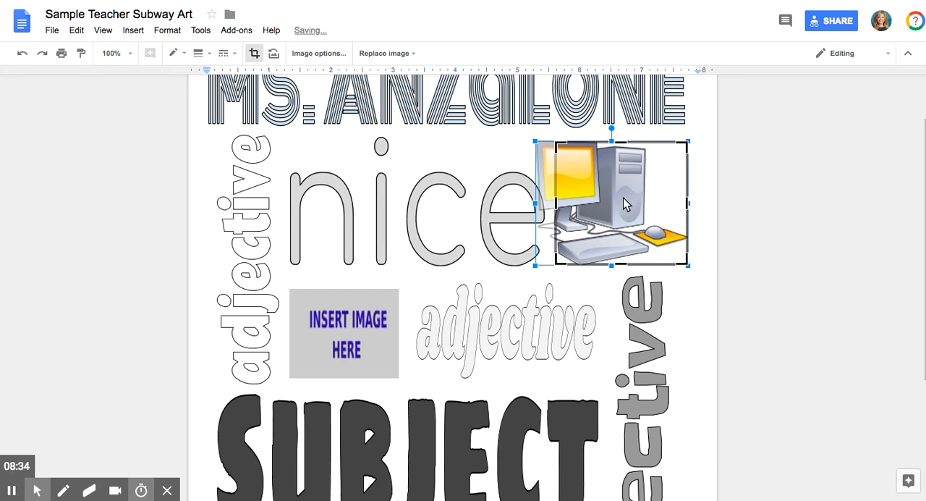
pyautogui.moveTo(536, 204); pyautogui.dragTo(556, 209)
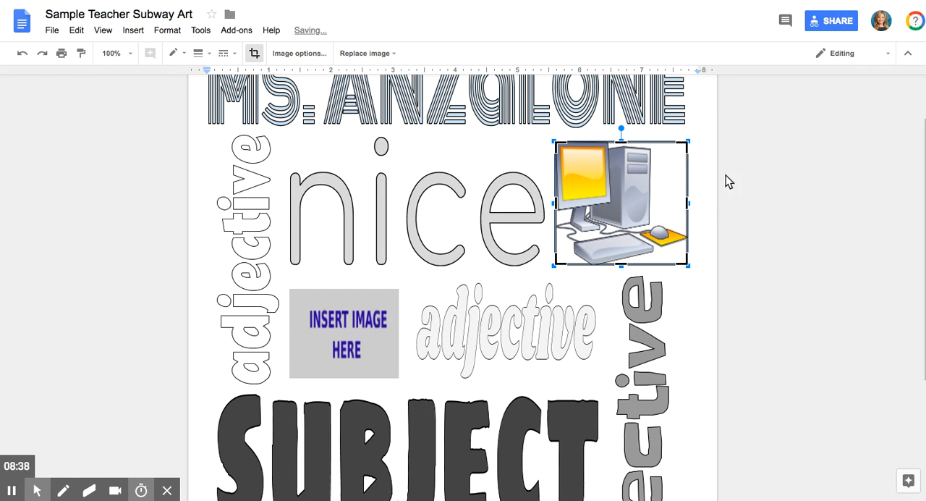
pyautogui.click(708, 179)
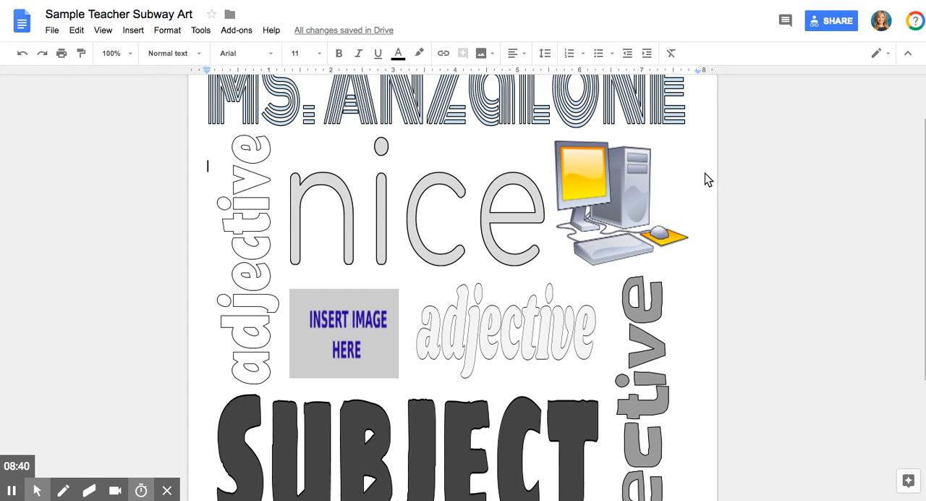
pyautogui.click(667, 181)
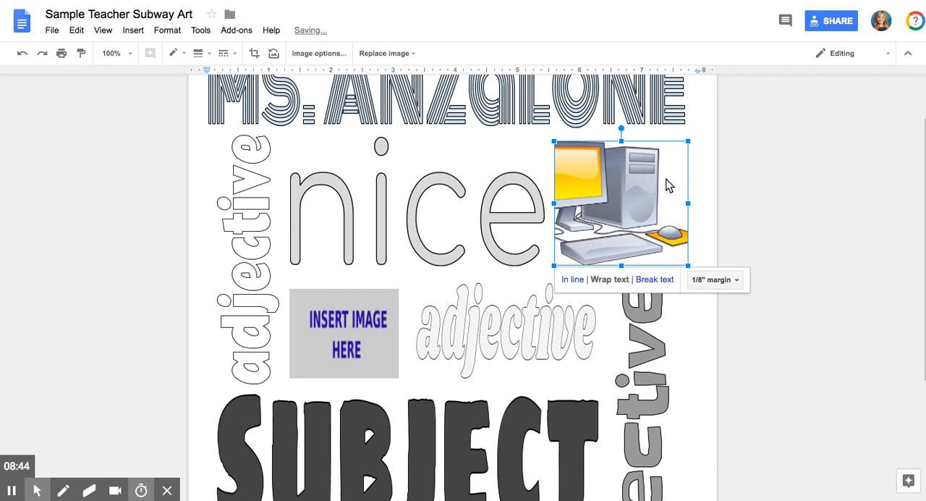
# Widen the computer picture's crop frame on both sides so that it includes the entire picture
pyautogui.doubleClick(621, 196)
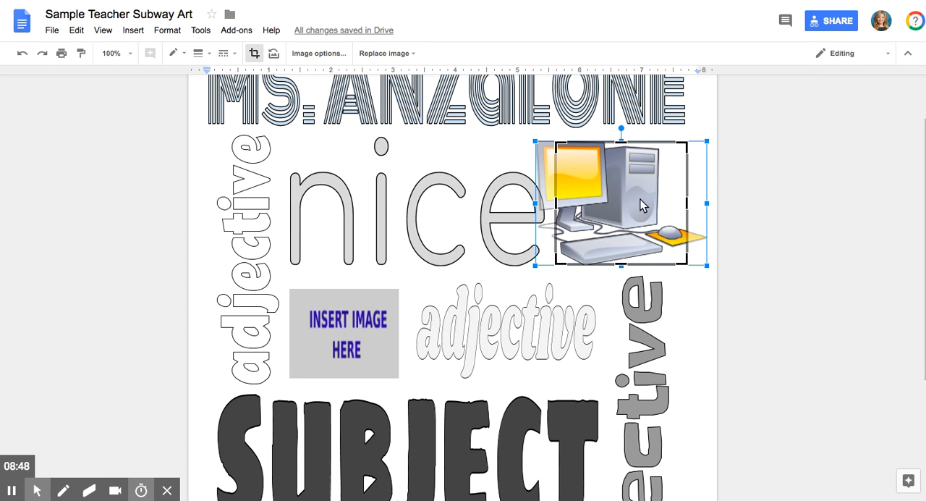
pyautogui.moveTo(702, 206); pyautogui.dragTo(705, 205)
pyautogui.moveTo(558, 205); pyautogui.dragTo(537, 199)
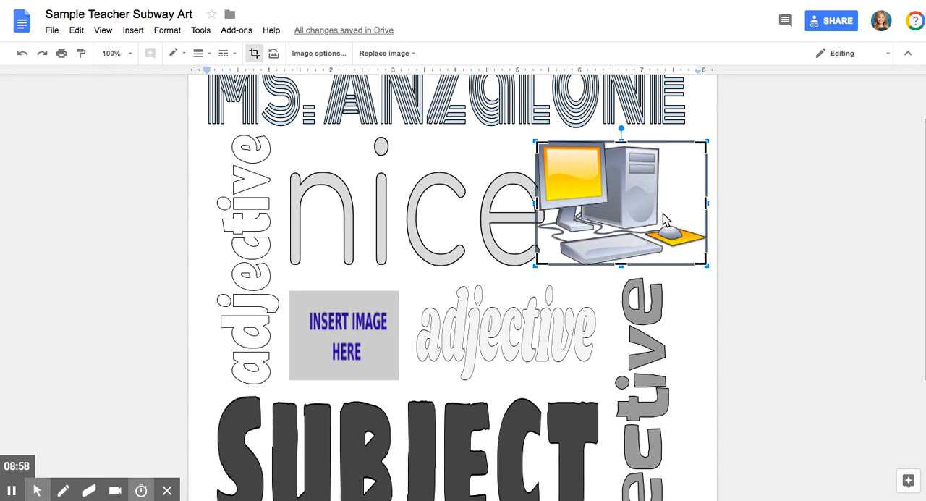
pyautogui.press('Return')
# Resize and reposition the full computer picture so it fills the space between "nice" and the page edge
pyautogui.moveTo(707, 141); pyautogui.dragTo(674, 187)
pyautogui.moveTo(555, 153); pyautogui.dragTo(544, 145)
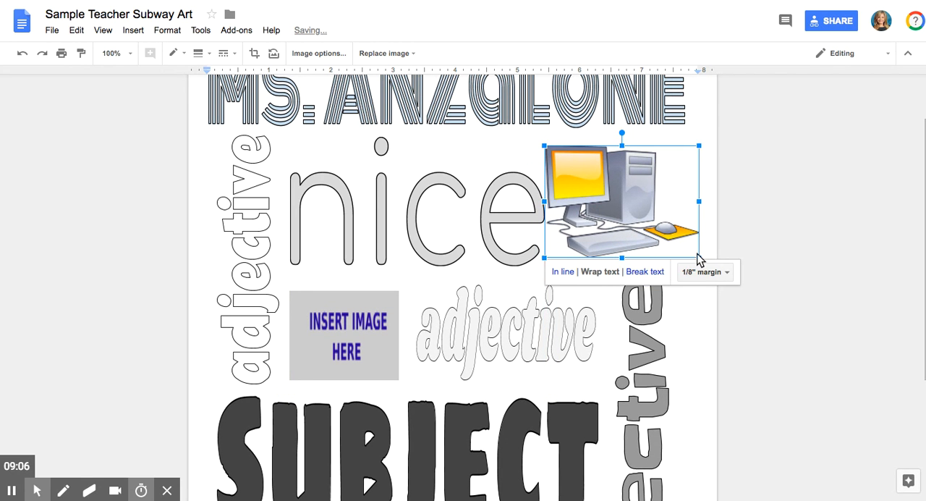
pyautogui.moveTo(697, 255); pyautogui.dragTo(675, 237)
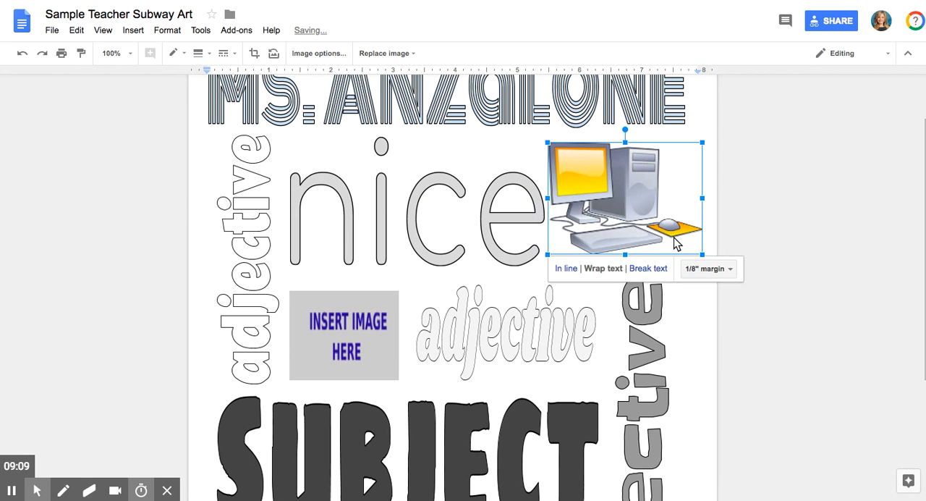
pyautogui.click(703, 266)
pyautogui.click(702, 264)
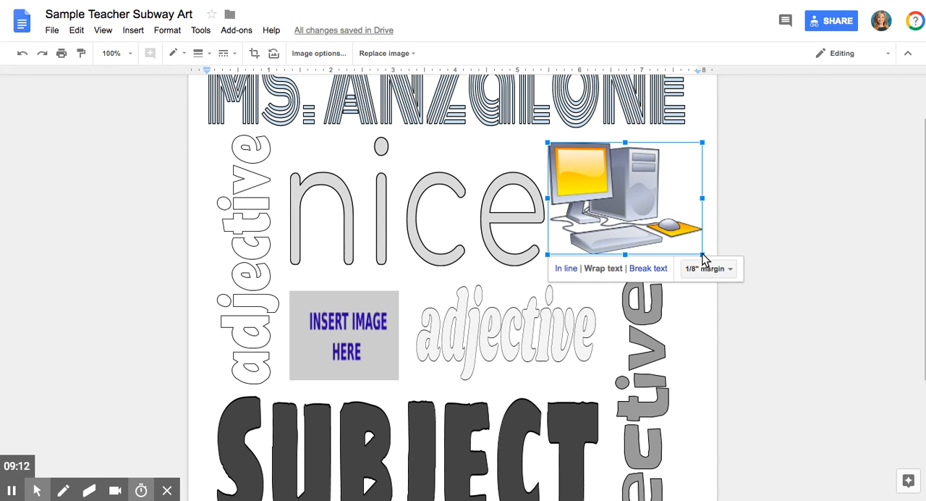
pyautogui.moveTo(702, 255); pyautogui.dragTo(656, 231)
pyautogui.click(810, 286)
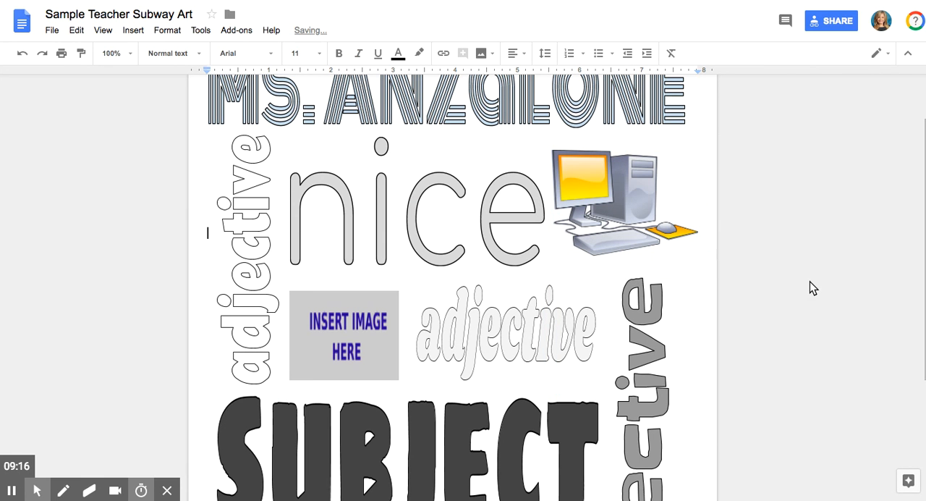
pyautogui.click(624, 150)
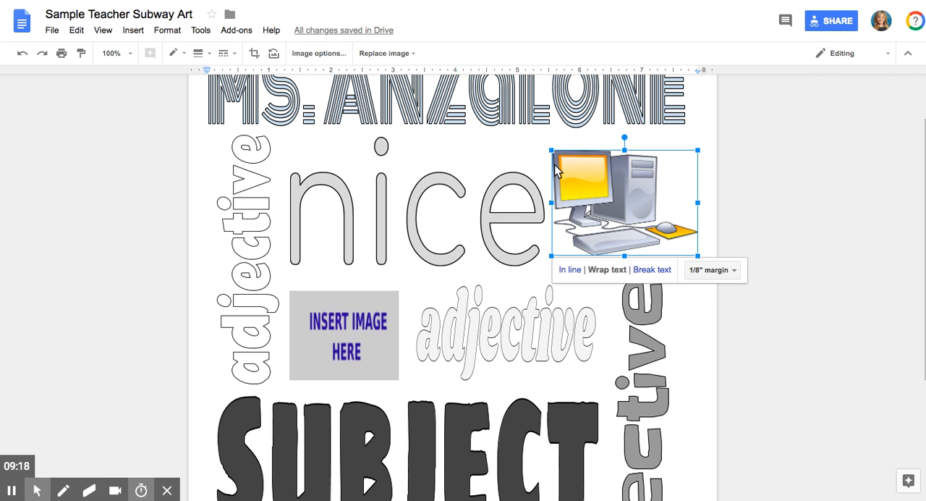
pyautogui.moveTo(551, 152); pyautogui.dragTo(541, 139)
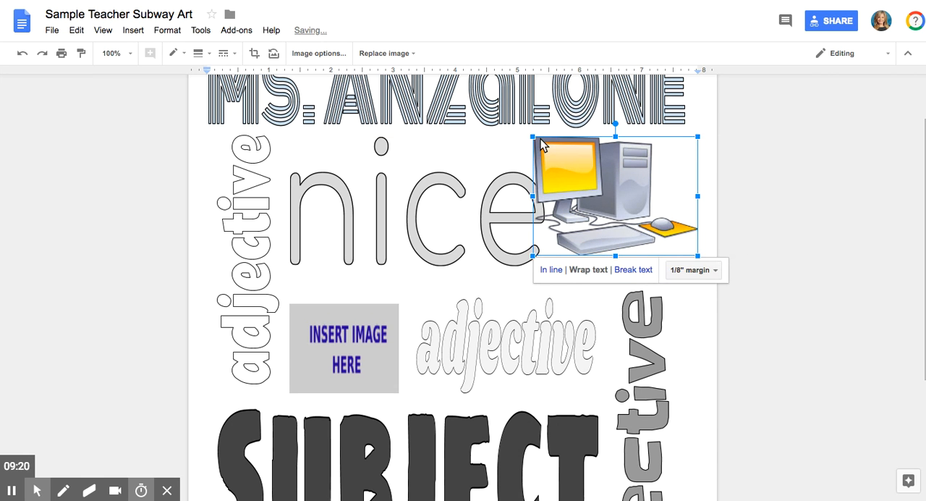
# Narrow the word "nice" and center it between the vertical adjective and the computer picture without overlap
pyautogui.click(429, 219)
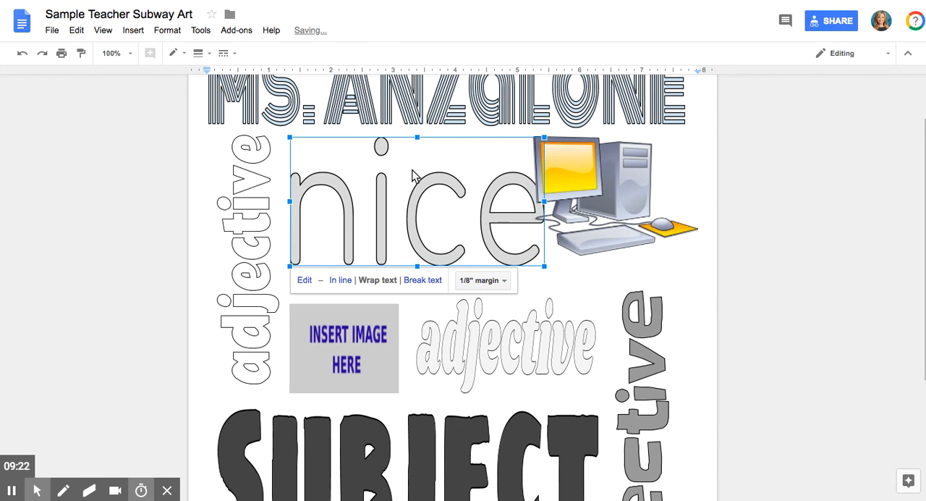
pyautogui.moveTo(544, 267); pyautogui.dragTo(511, 251)
pyautogui.moveTo(401, 250); pyautogui.dragTo(404, 269)
pyautogui.click(675, 322)
pyautogui.scroll(-2, 675, 323)
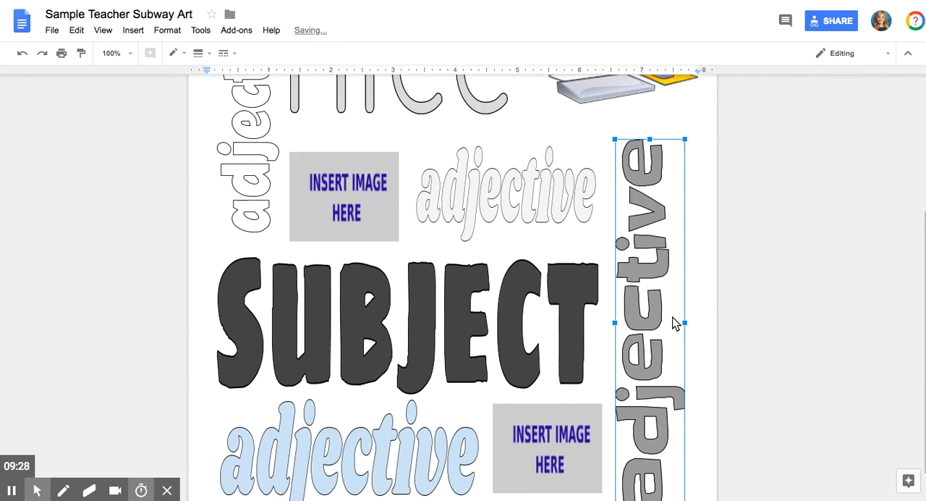
pyautogui.scroll(2, 921, 217)
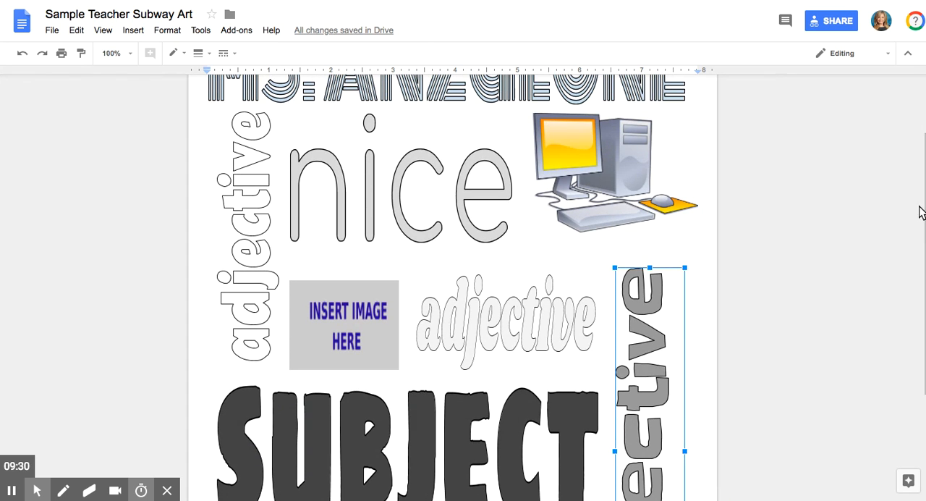
pyautogui.moveTo(383, 158); pyautogui.dragTo(396, 152)
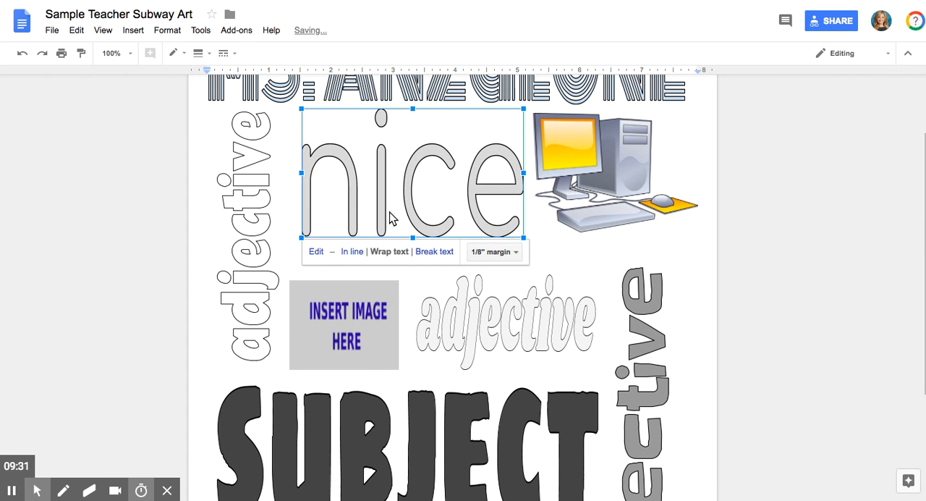
# Enlarge the image placeholder below "nice" upward and toward the neighboring adjective, and stretch that adjective upward to match
pyautogui.click(366, 308)
pyautogui.moveTo(343, 281); pyautogui.dragTo(343, 256)
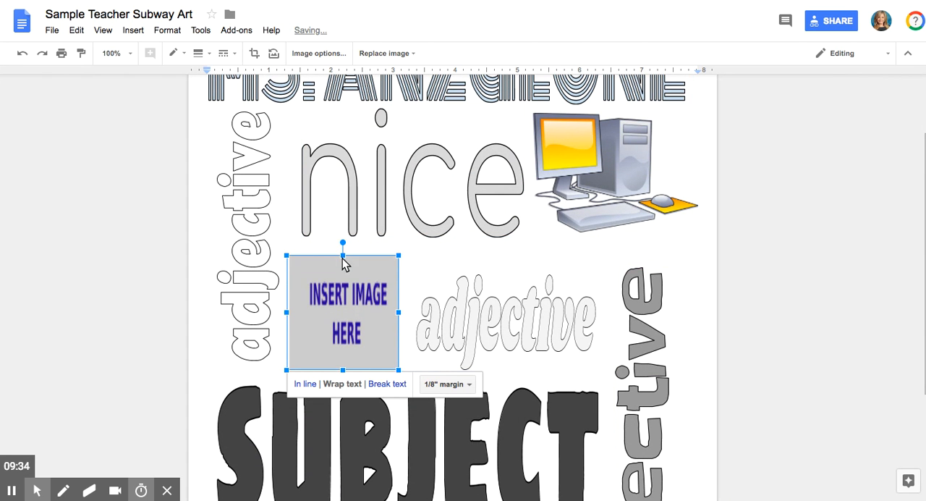
pyautogui.moveTo(399, 312); pyautogui.dragTo(410, 313)
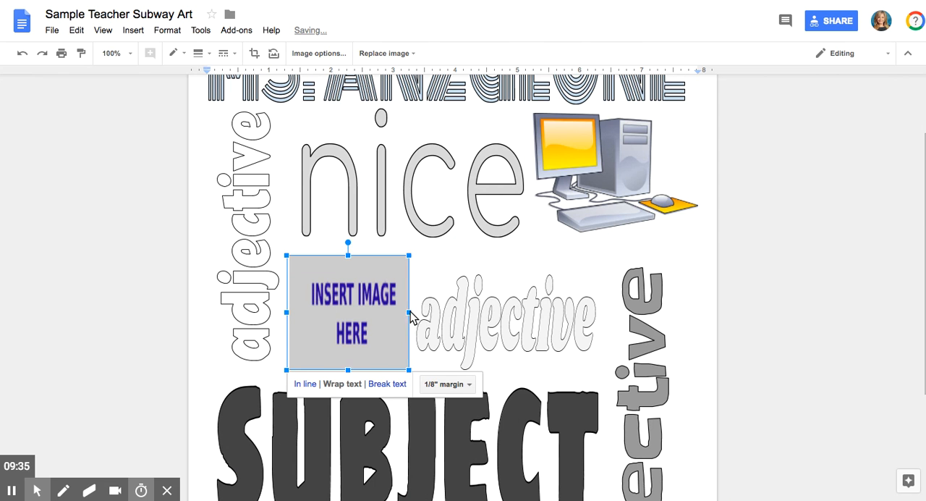
pyautogui.click(469, 325)
pyautogui.moveTo(506, 275); pyautogui.dragTo(507, 255)
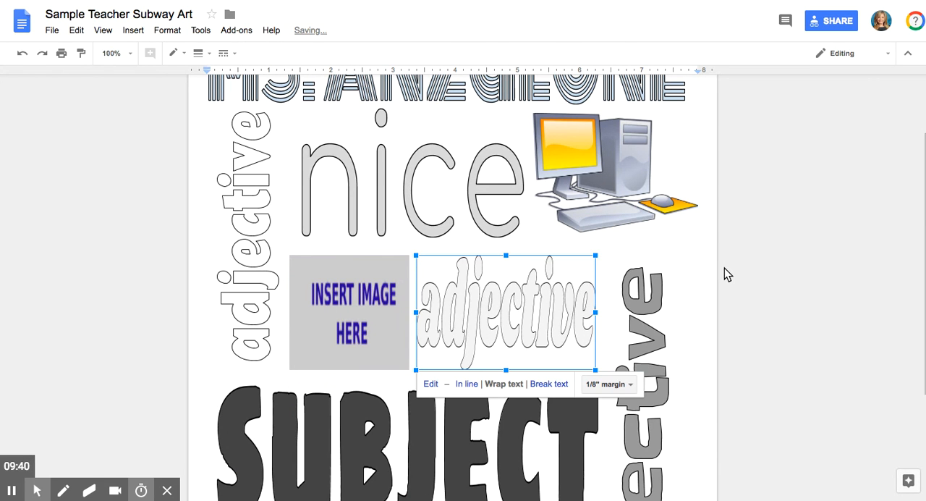
# Review the two remaining image placeholders, above and below the word "SUBJECT"
pyautogui.click(350, 302)
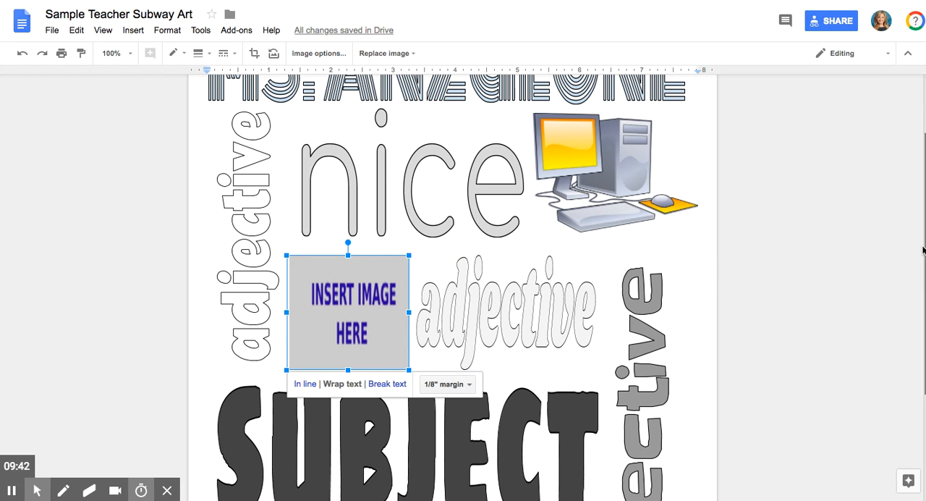
pyautogui.scroll(-3, 835, 372)
pyautogui.click(537, 434)
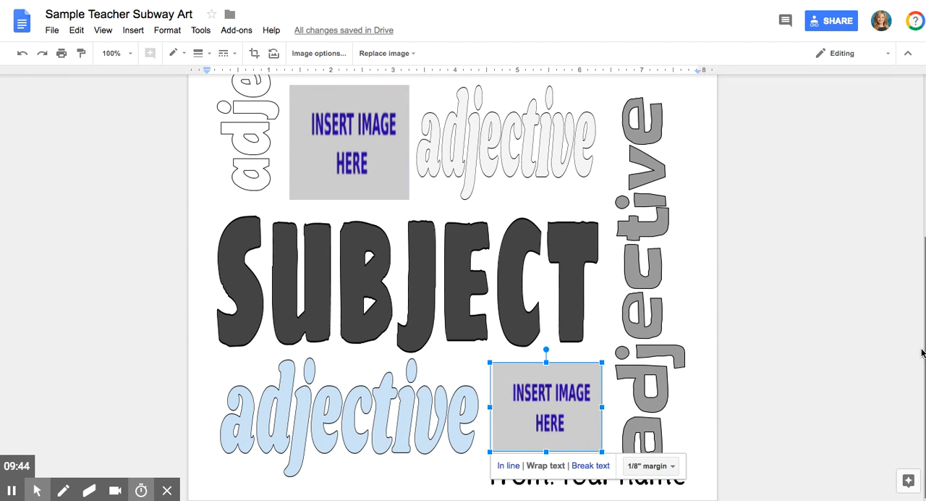
pyautogui.moveTo(925, 354); pyautogui.dragTo(925, 358)
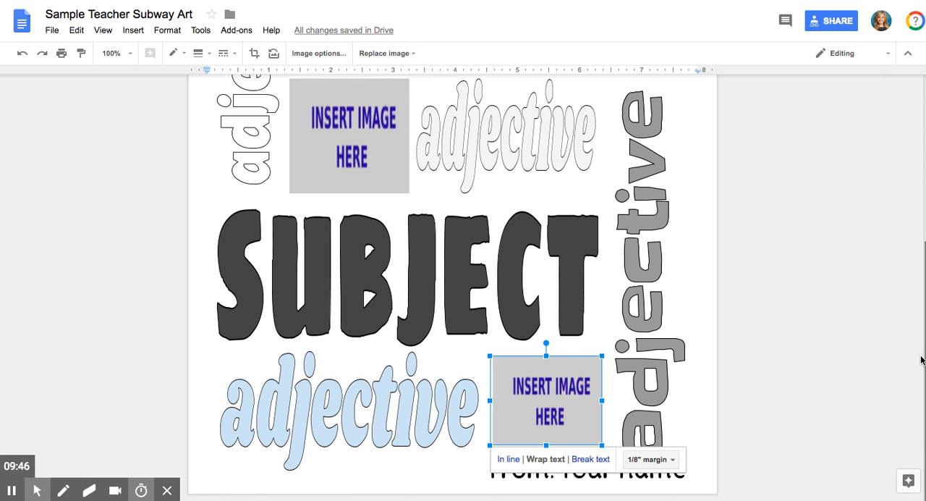